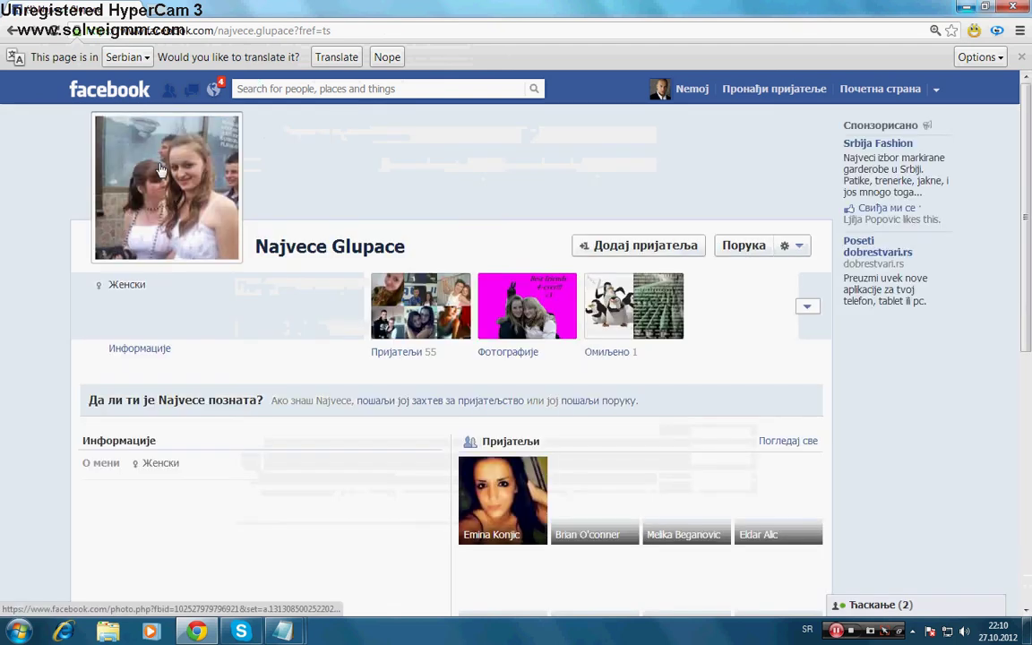
Save the profile picture from the open Facebook profile to the Desktop as a JPEG image named "slikaaaa.....".
right_click(160, 169)
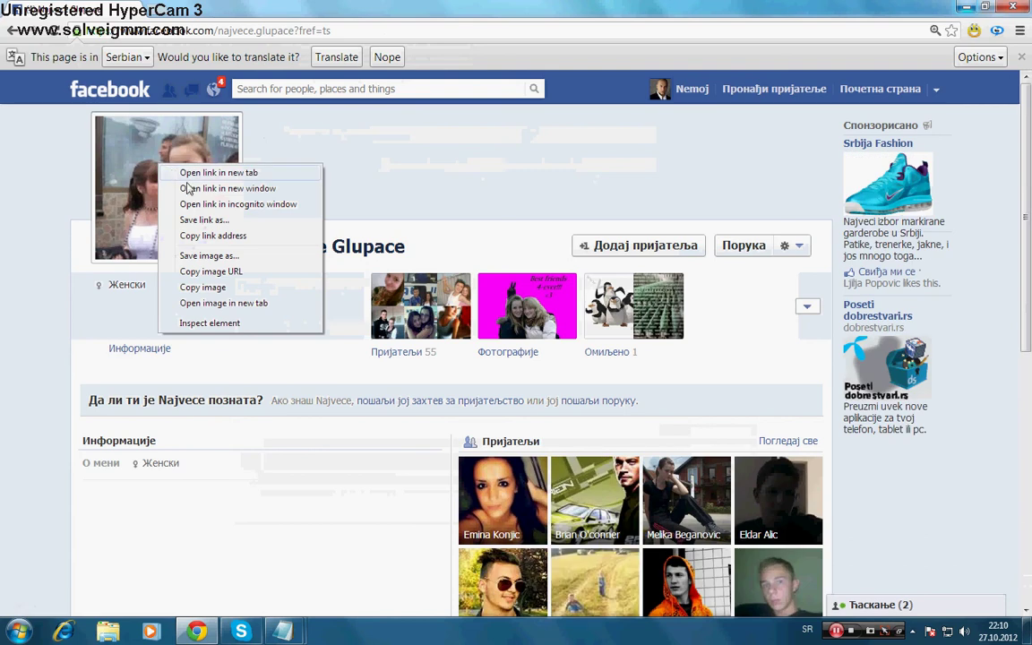
click(222, 257)
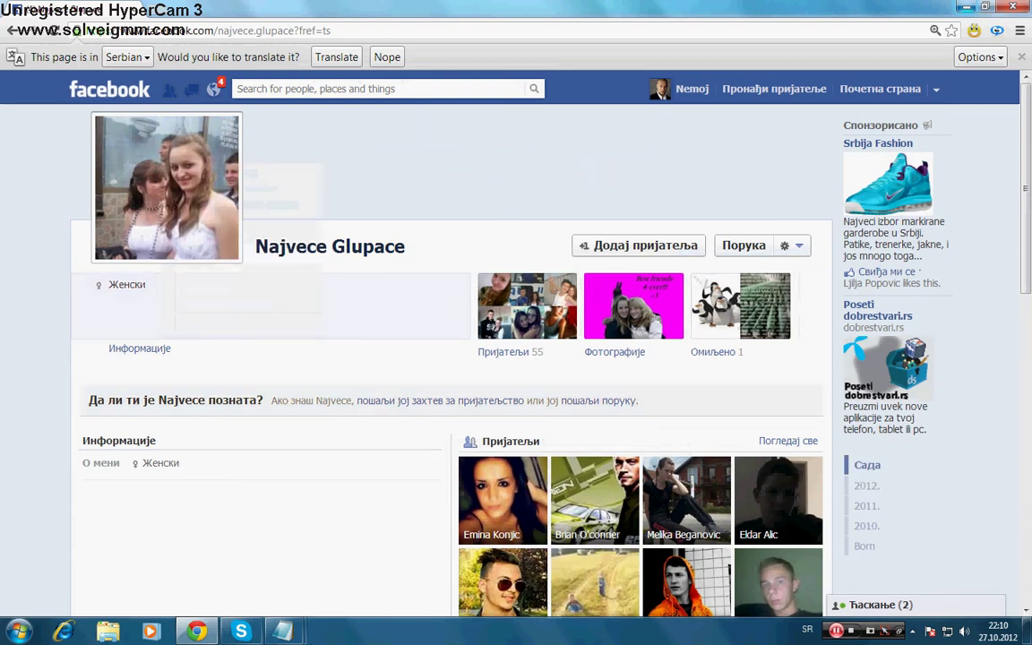
mouse_move(282, 631)
click(240, 562)
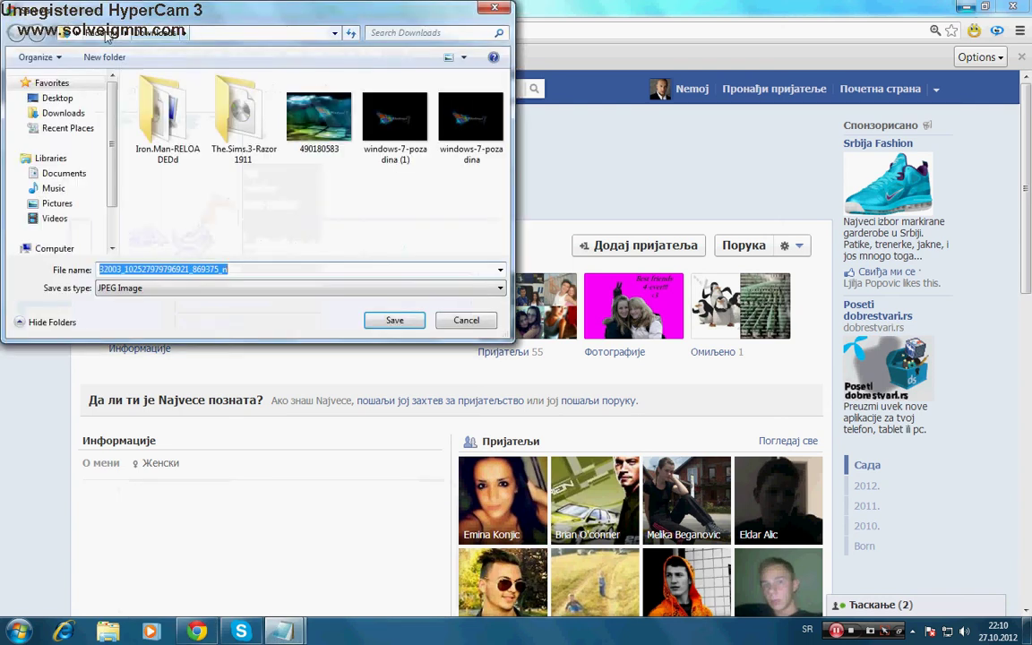
click(54, 99)
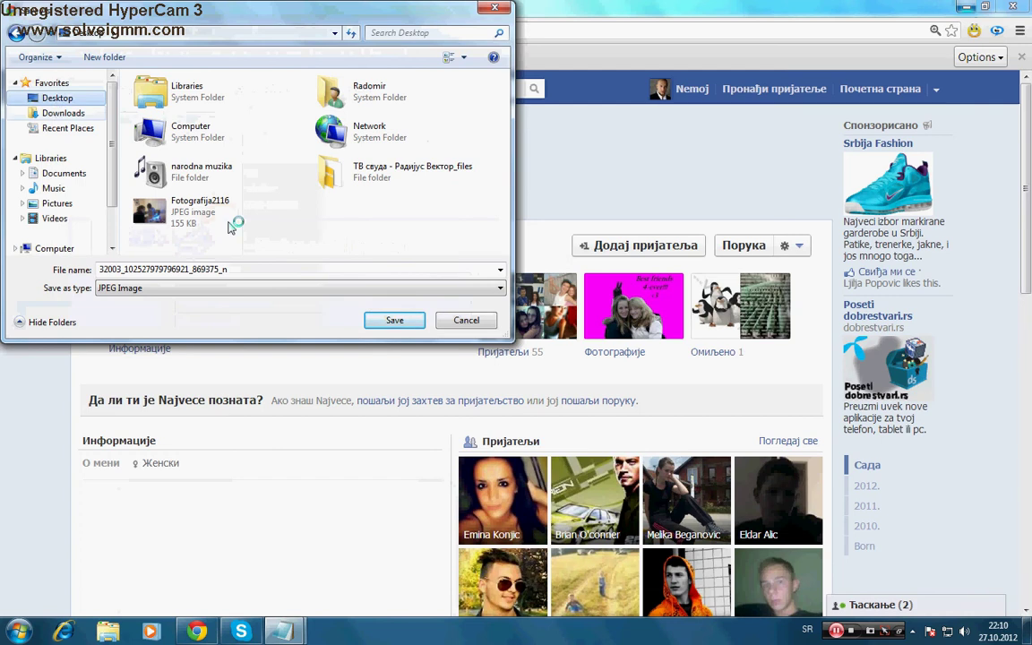
double_click(178, 269)
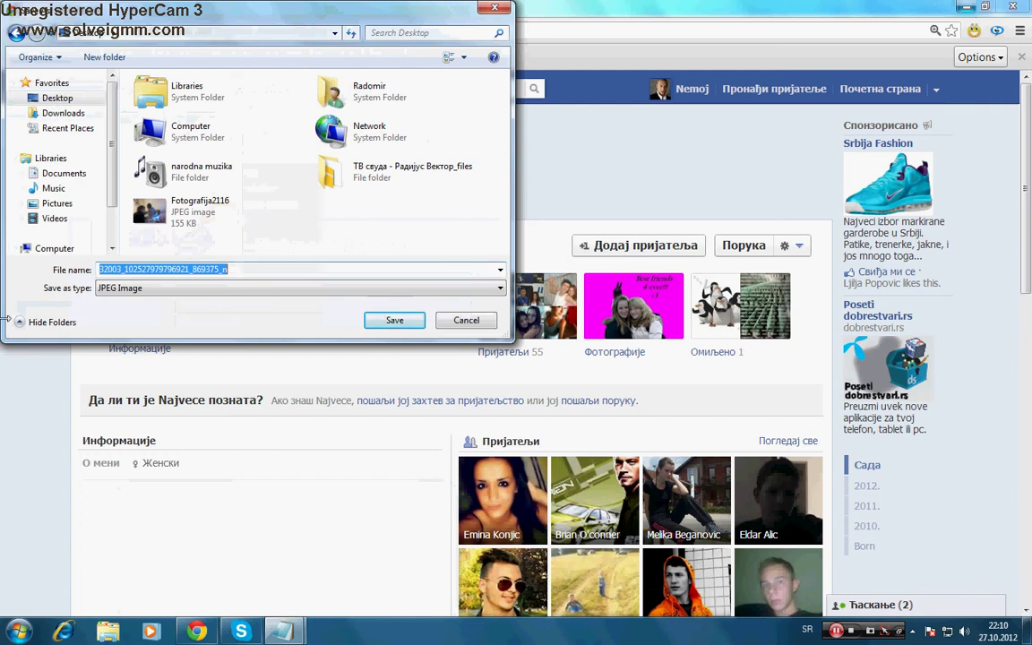
text(slikaaaa.....)
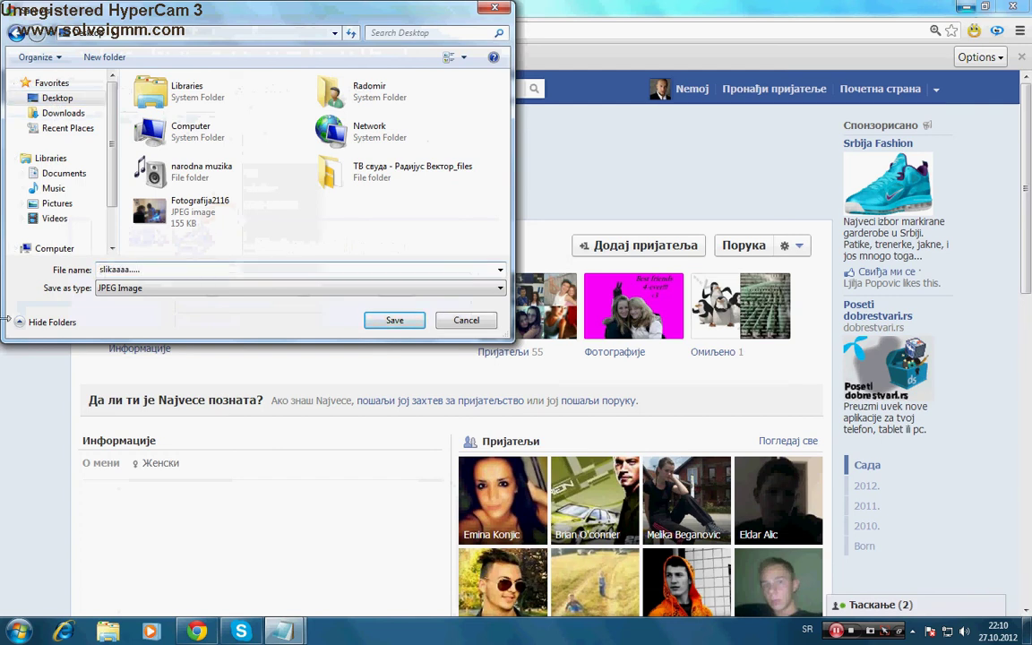
key(Return)
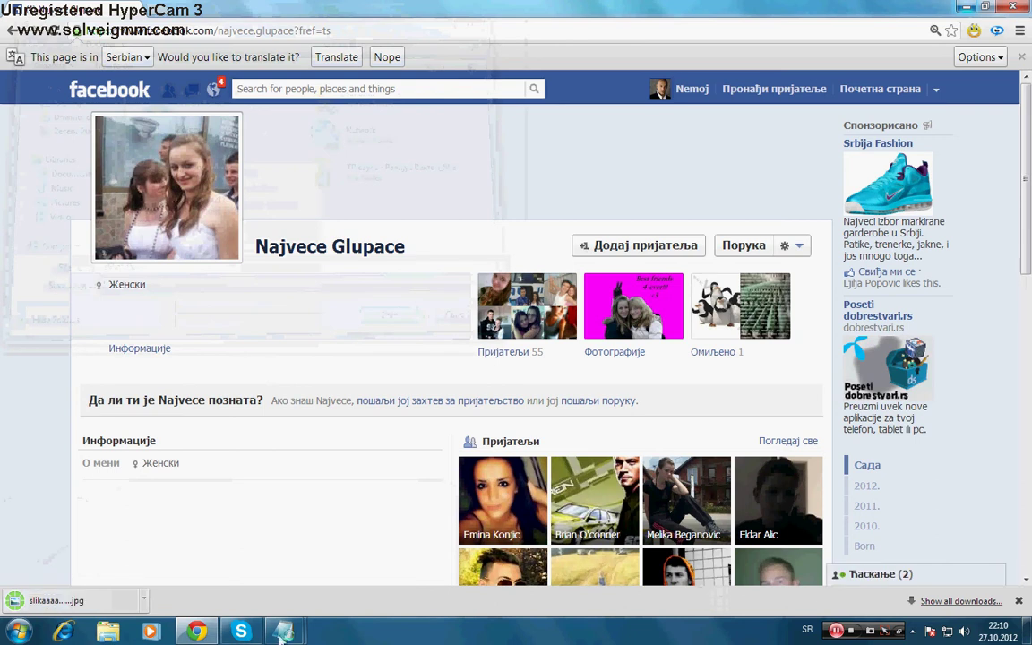
Switch to Notepad and add the line "posto smo je sacuvali uploadujemo je ovako" below the existing text.
mouse_move(283, 631)
click(274, 542)
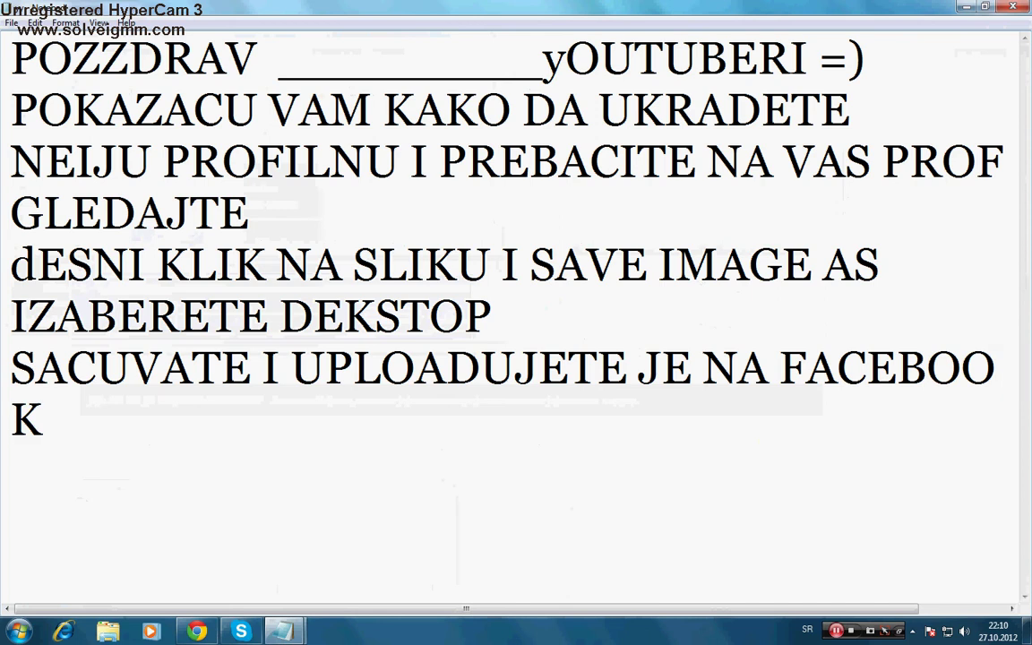
text(posto smo)
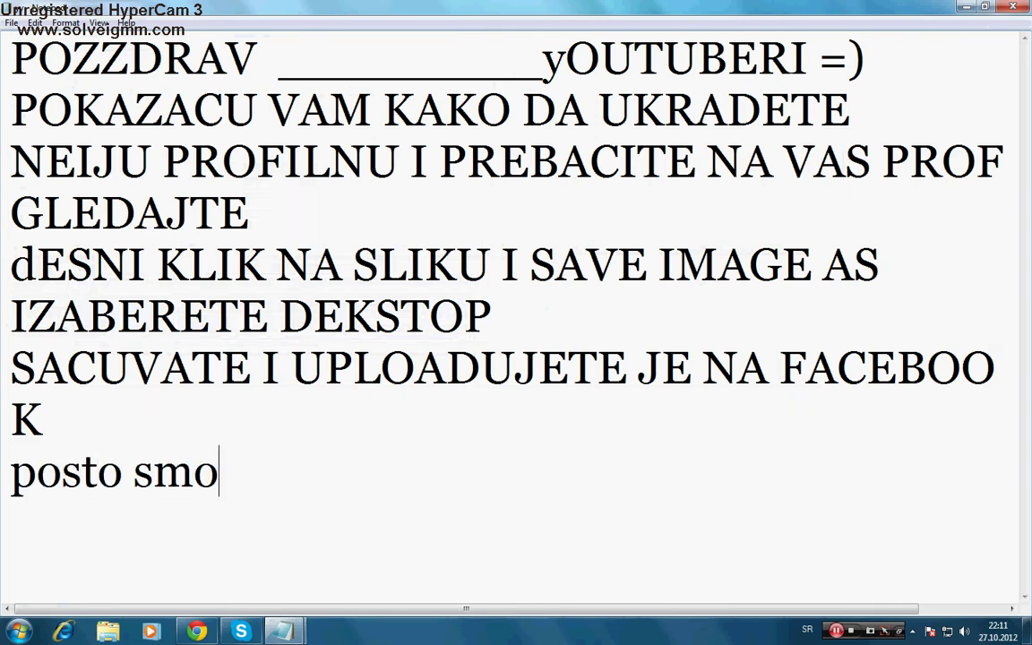
text( je sacubv)
key(BackSpace)
key(BackSpace)
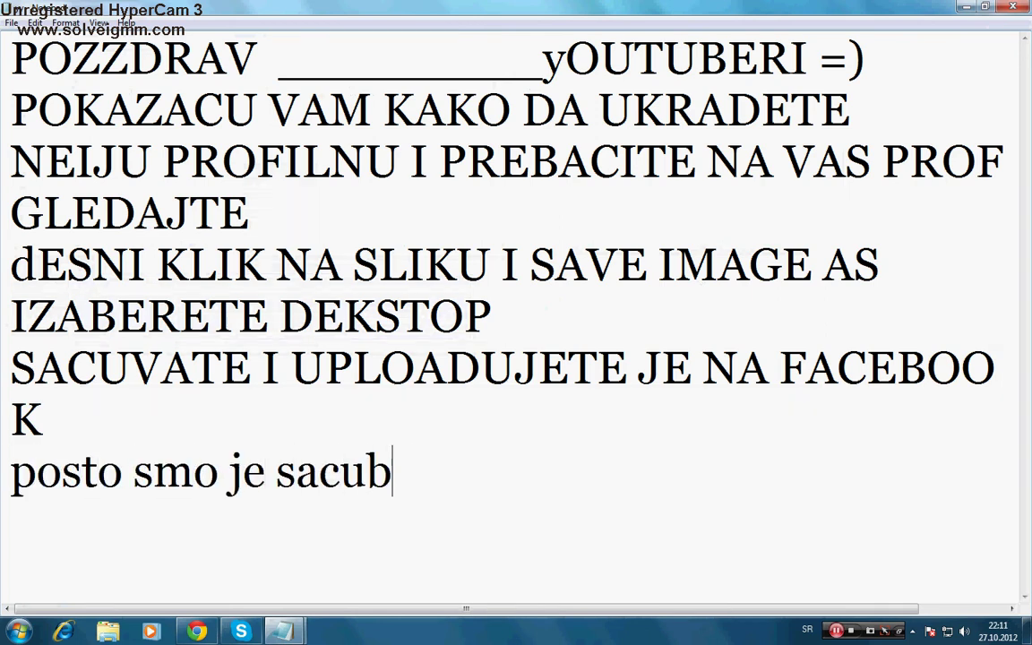
text(vali uplo)
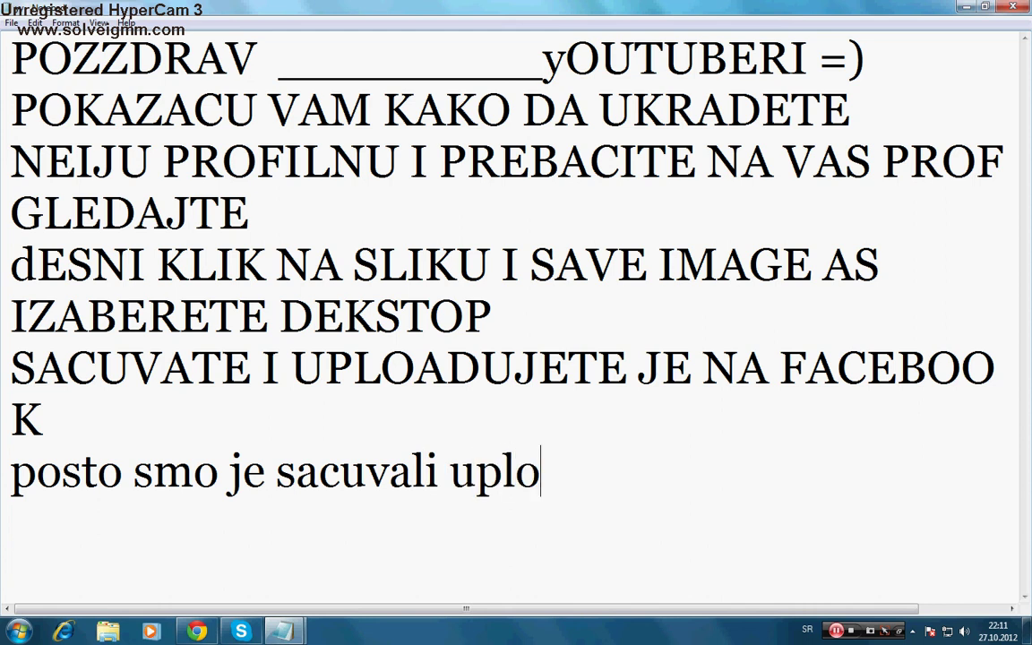
text(adujemo je )
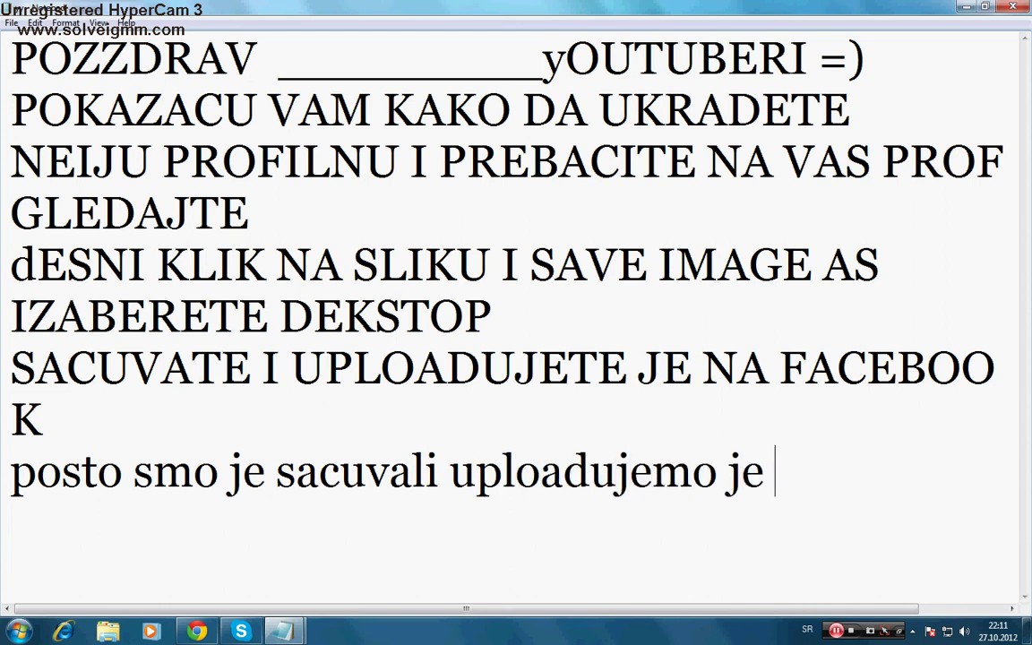
text(ovako)
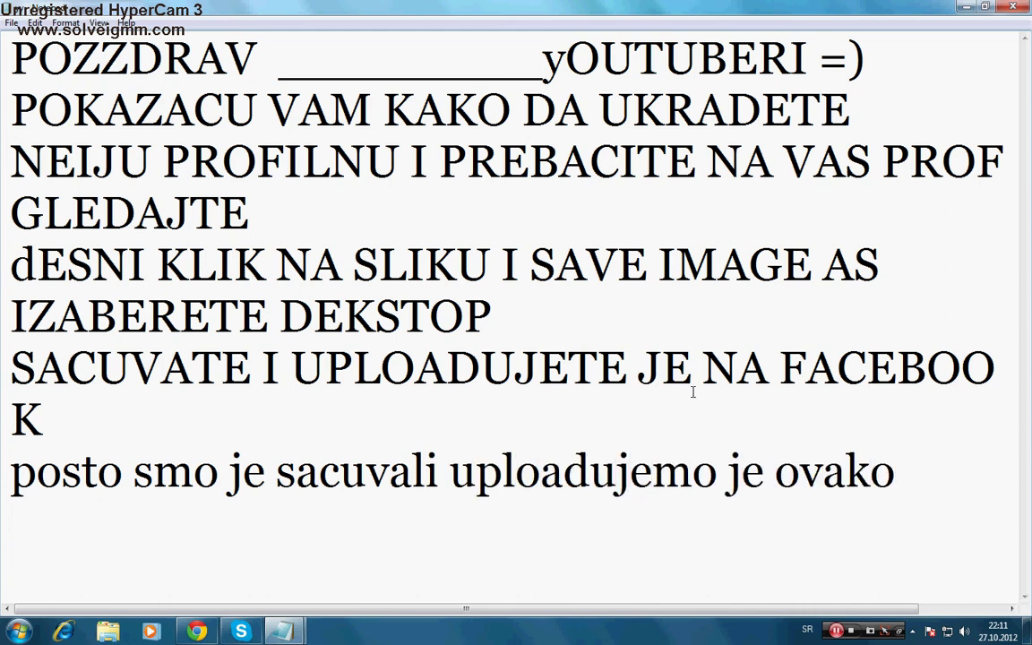
Back in Chrome, open your own Facebook profile, start a photo post and browse the Desktop for the saved picture.
click(196, 632)
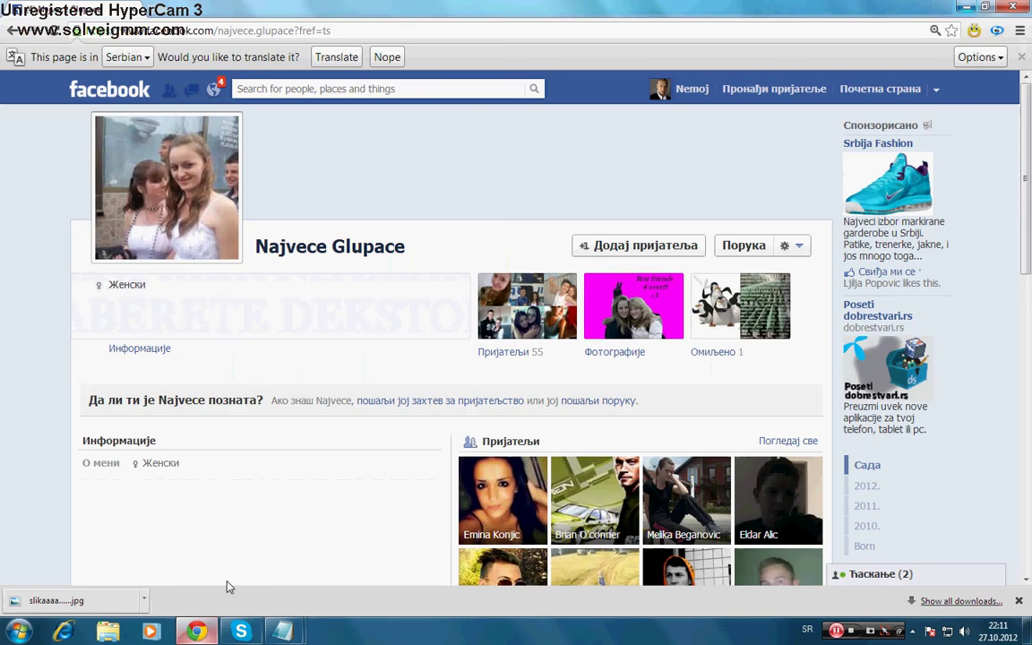
click(676, 93)
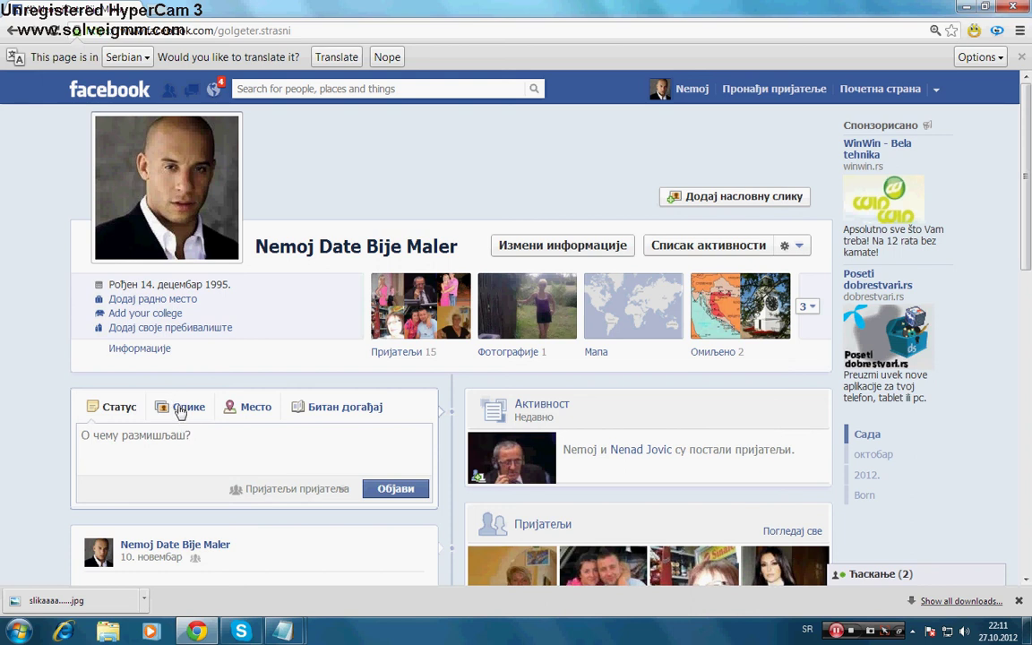
click(179, 409)
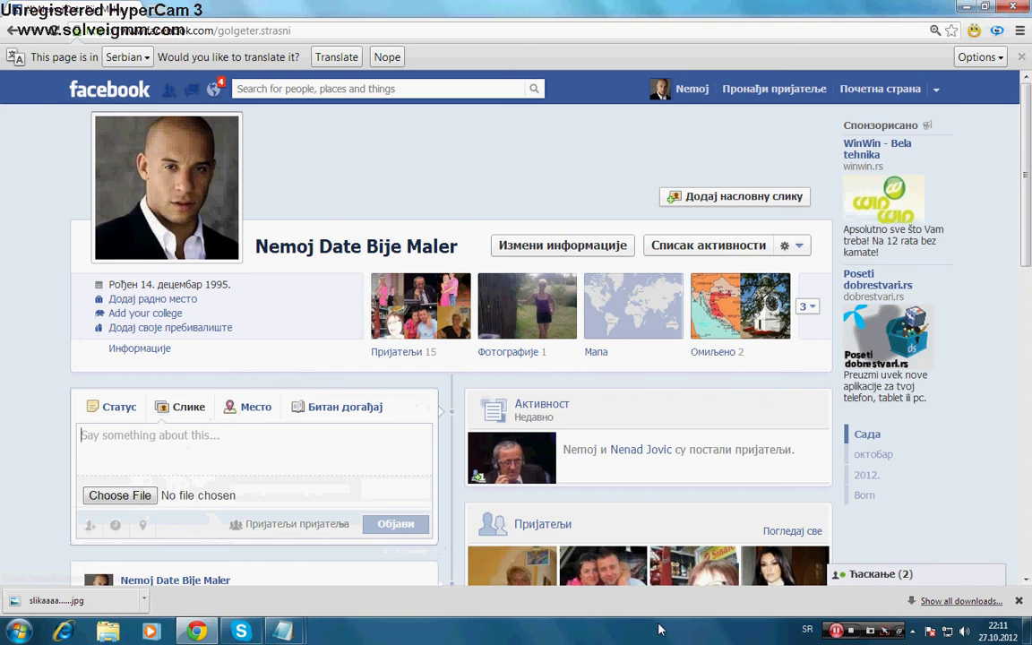
click(150, 498)
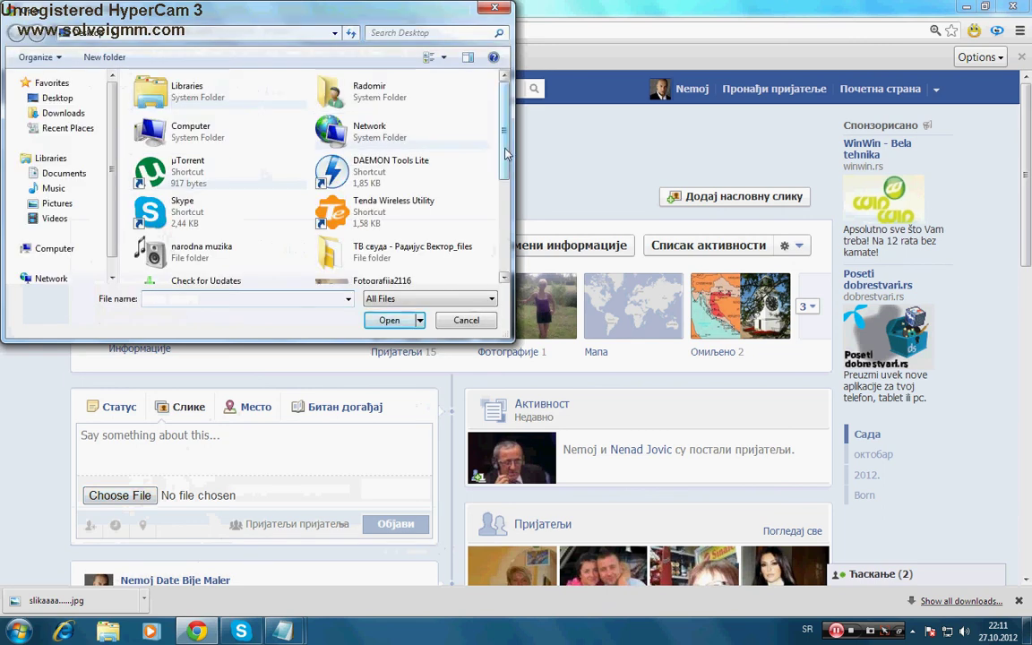
drag(505, 154, 503, 256)
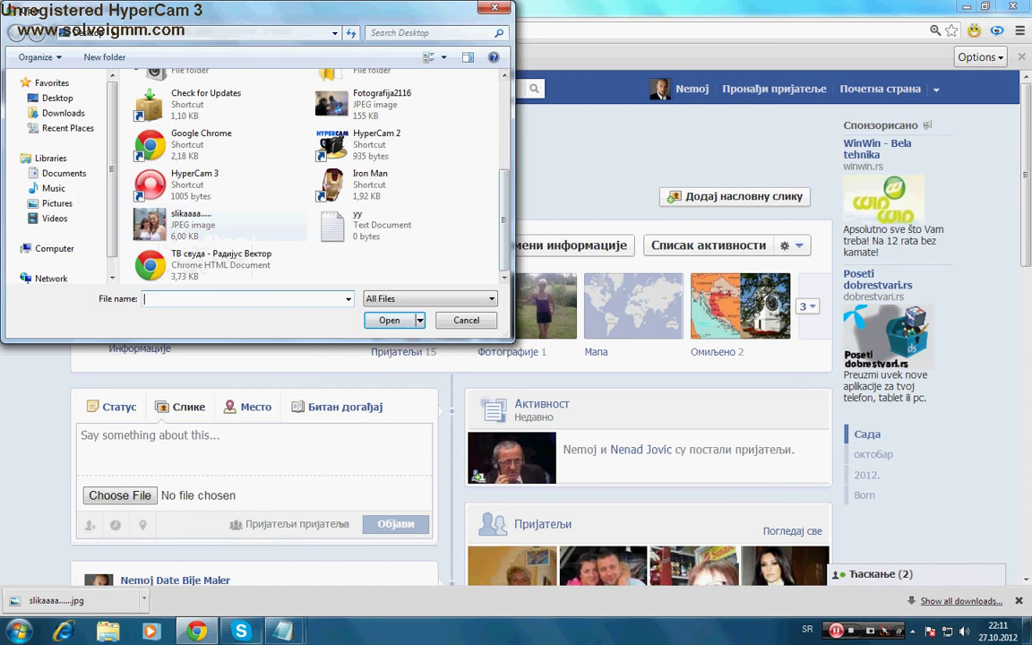
Return to Notepad and add the line "ovo je ta slika klikne te na nju 2x" at the end of the notes.
click(290, 632)
click(255, 557)
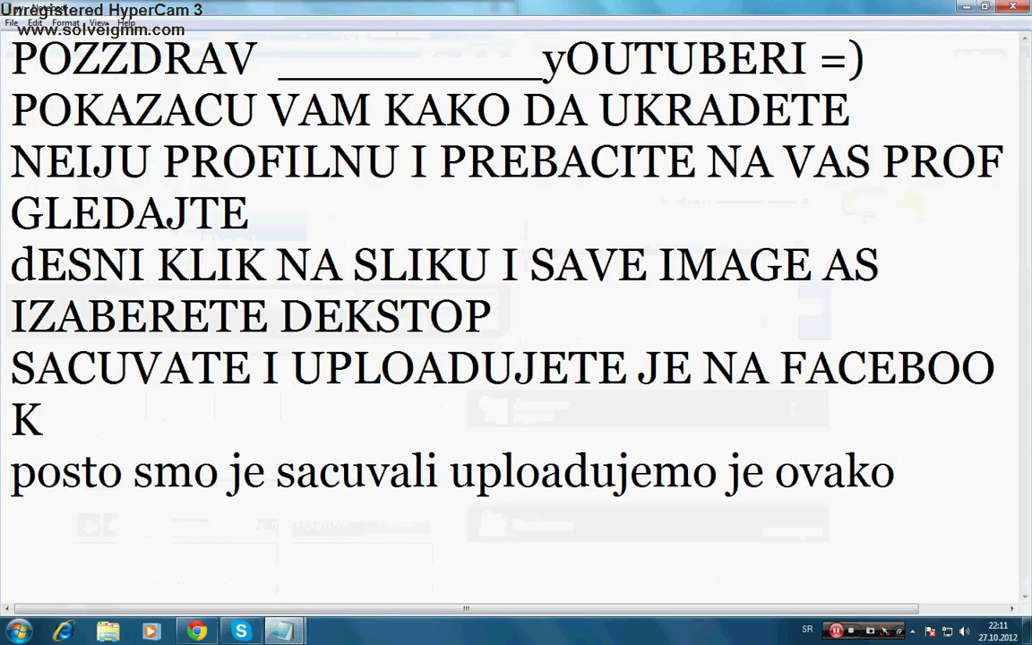
text(ovo j)
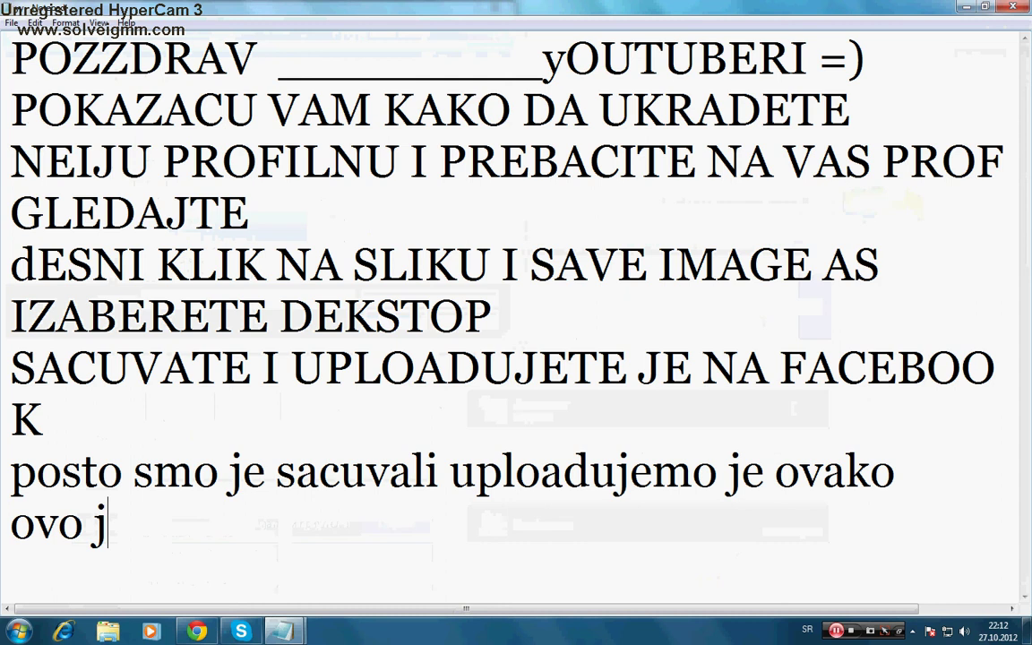
text(e ta slika )
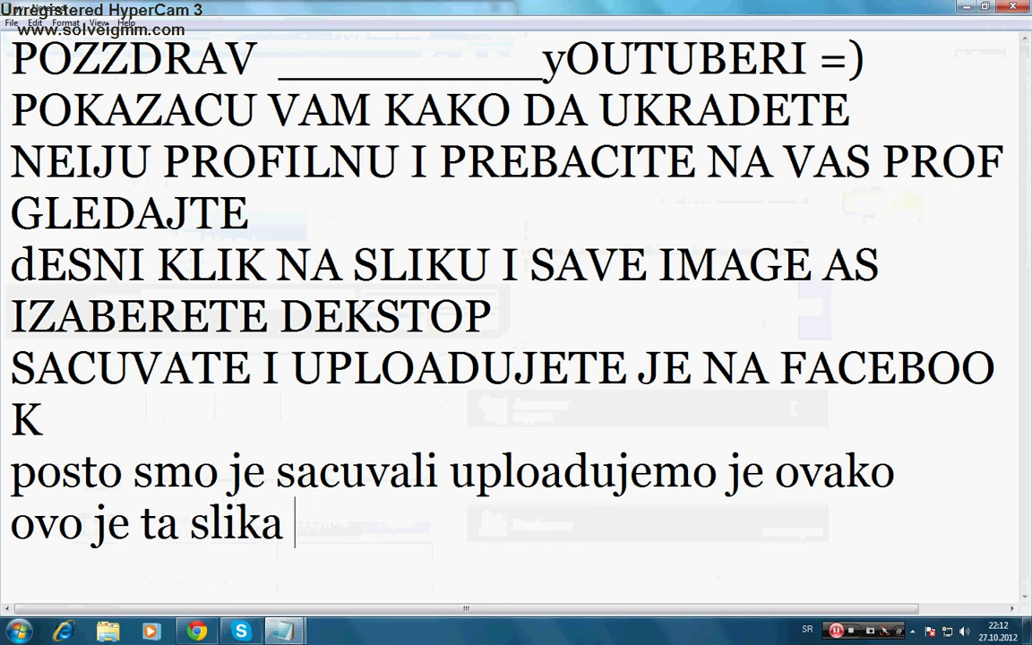
text(klikne te )
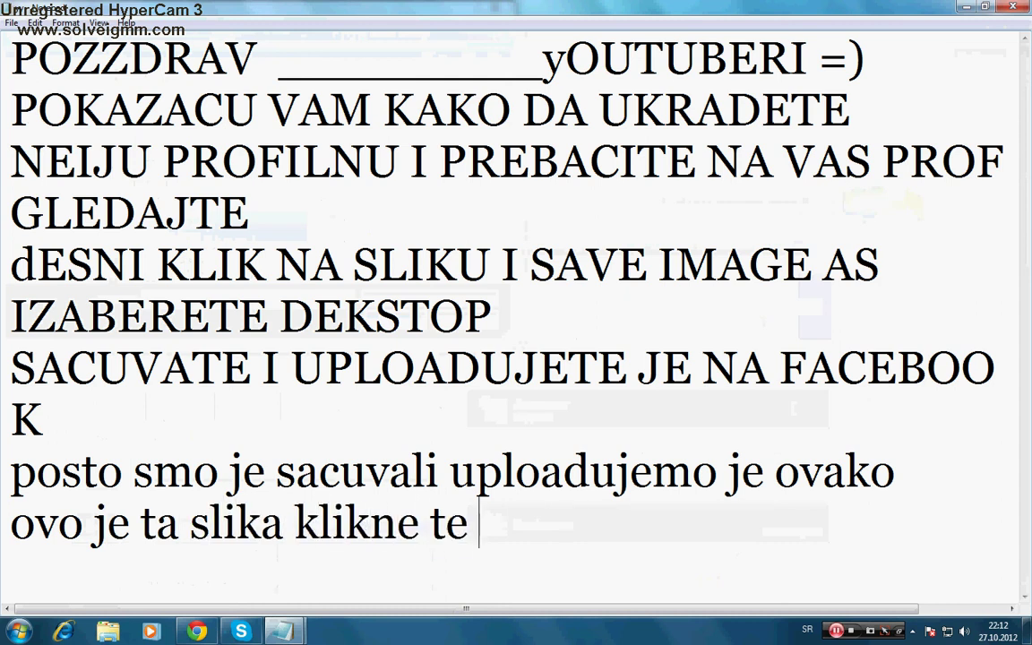
text(na nju )
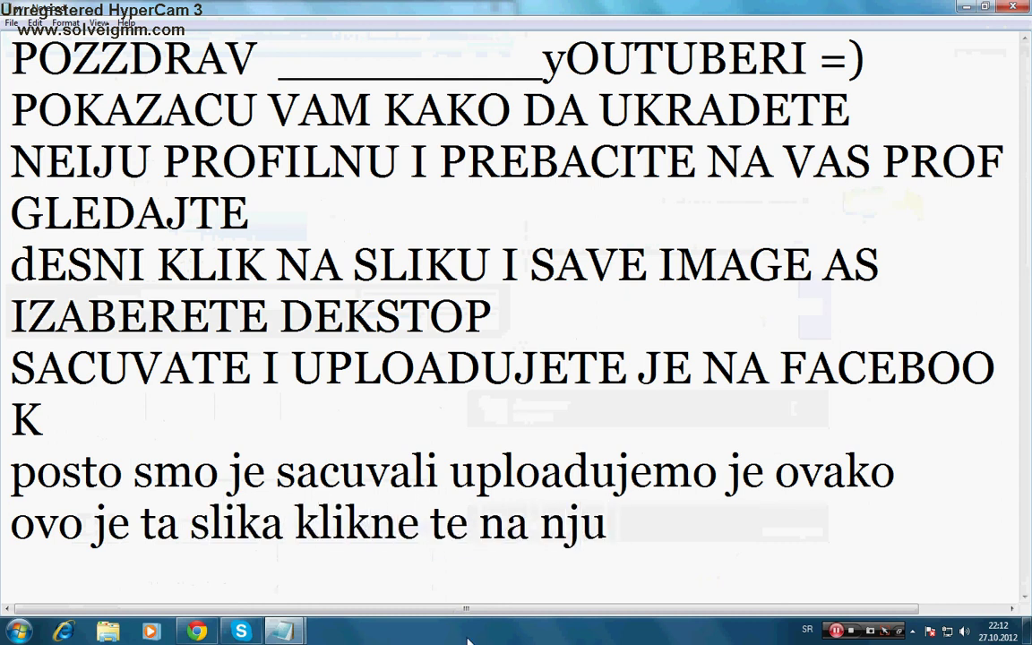
text(2x)
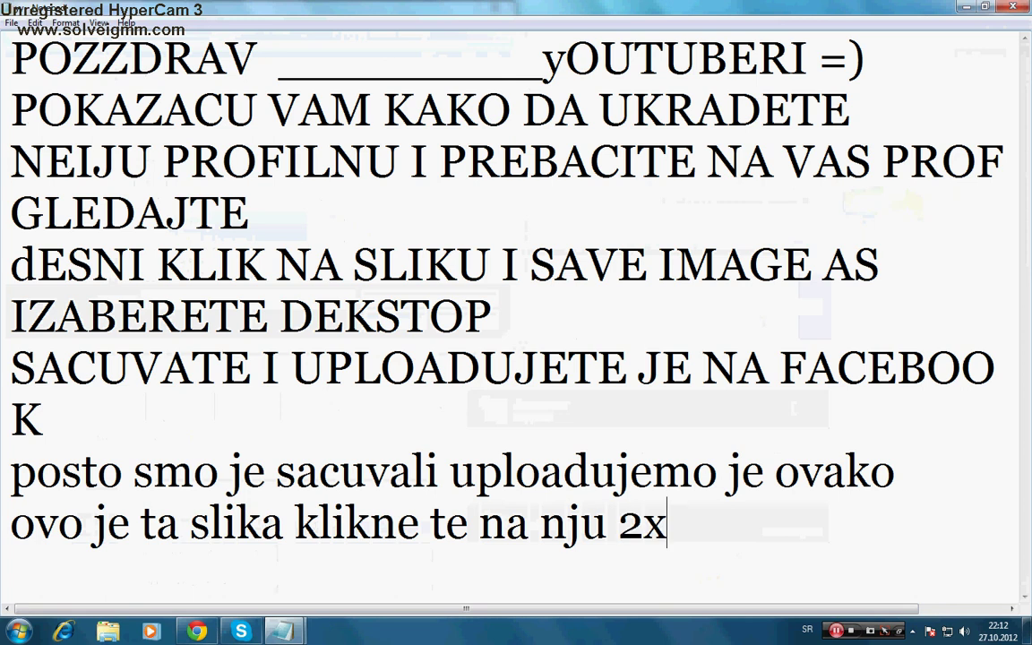
Back in Chrome, attach the "slikaaaa....." picture from the Desktop to the photo post.
click(197, 632)
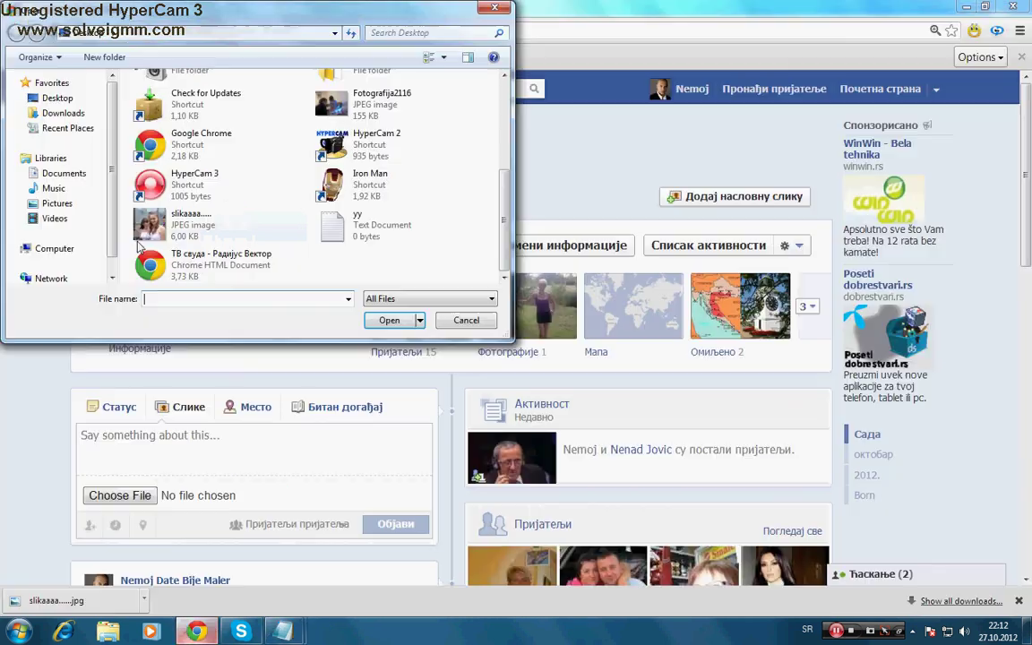
double_click(165, 229)
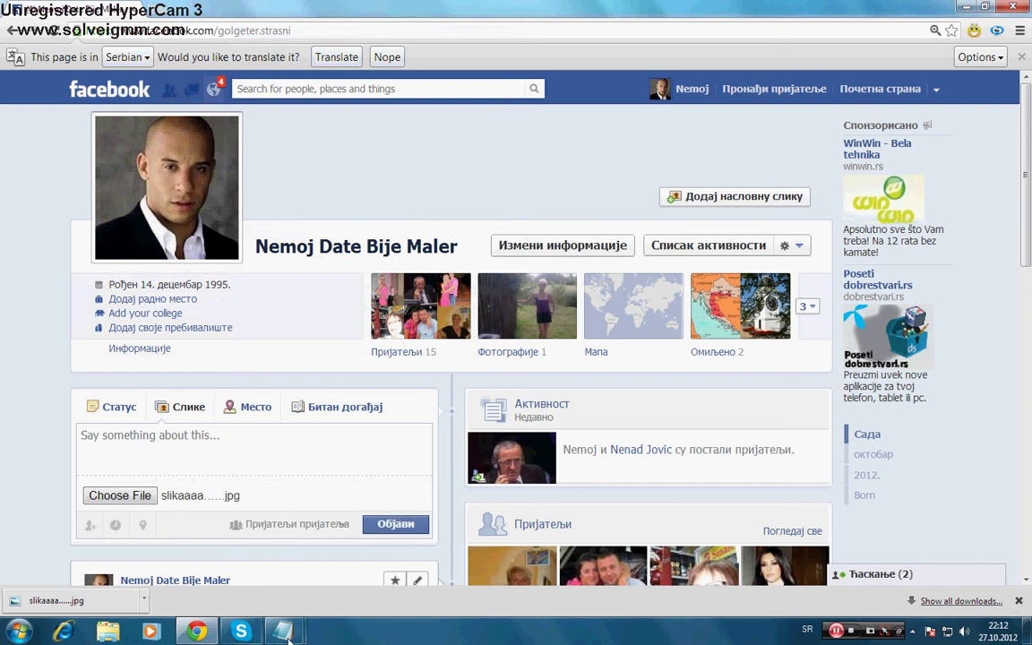
Switch to Notepad and add the line "i nakon toga objavi!" at the end of the notes.
mouse_move(282, 632)
click(188, 502)
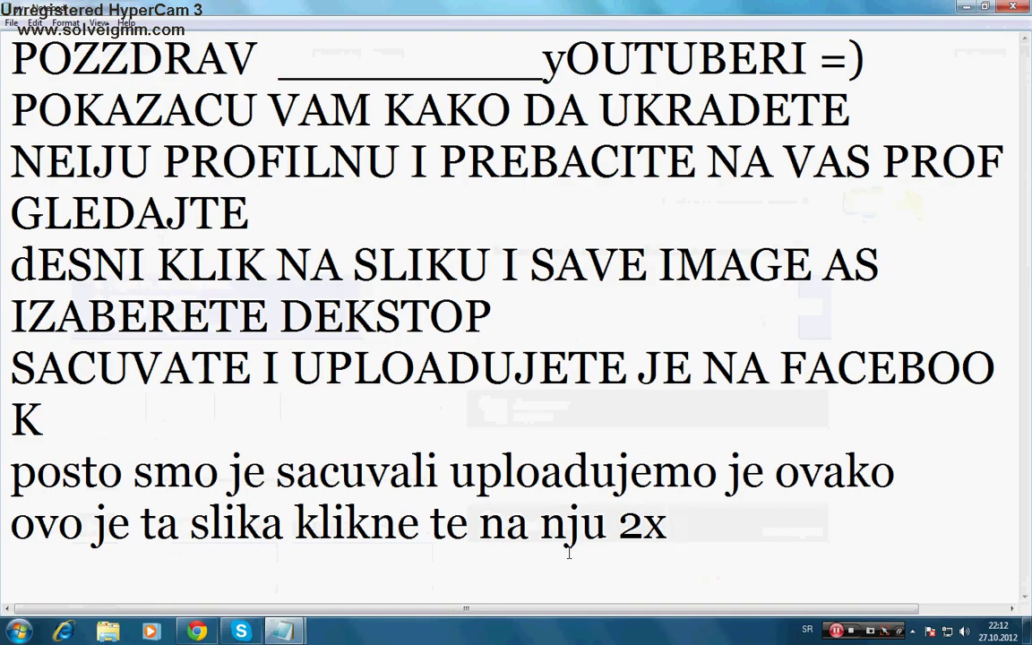
key(Return)
text(u)
key(BackSpace)
text(i)
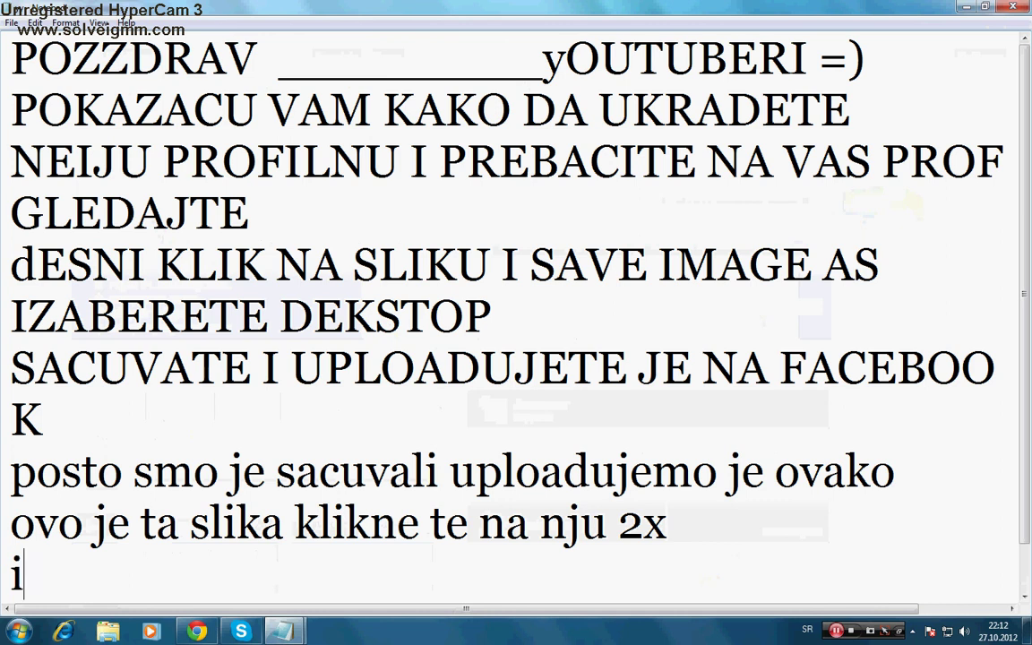
text( nakon toga)
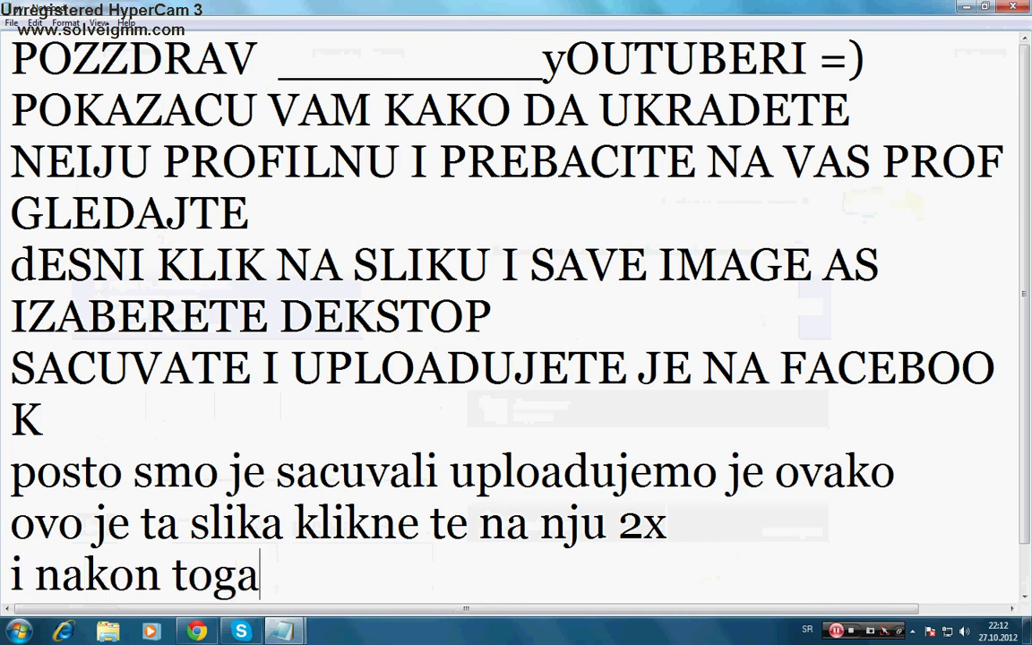
text( objavi!)
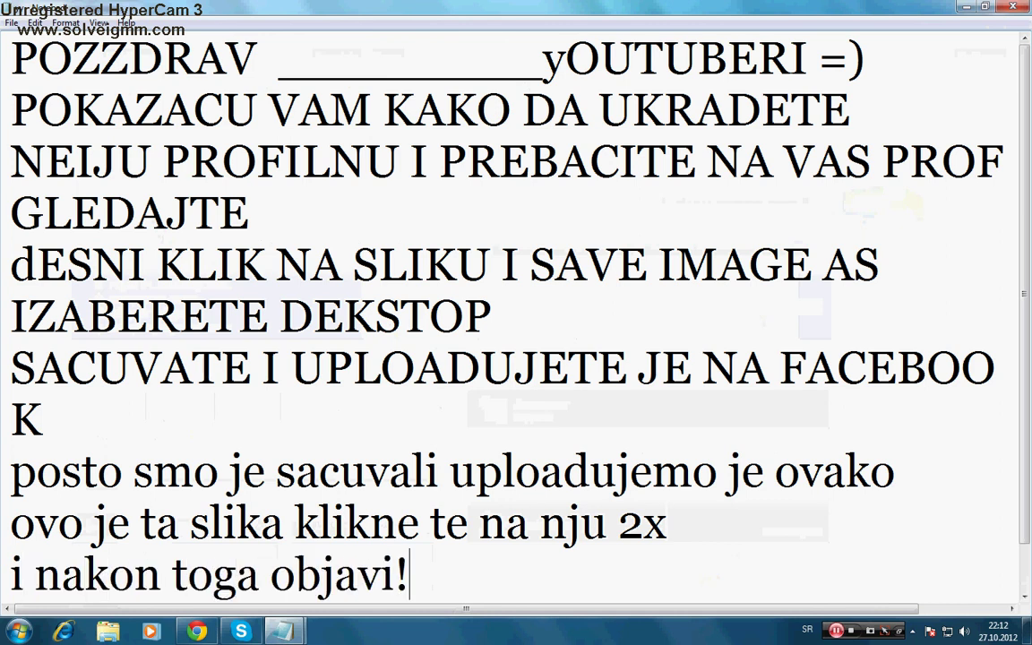
Add the line "napominjem ovo je osnovna stvar koji svi moraju" at the end of the notes.
key(Return)
text(napomi)
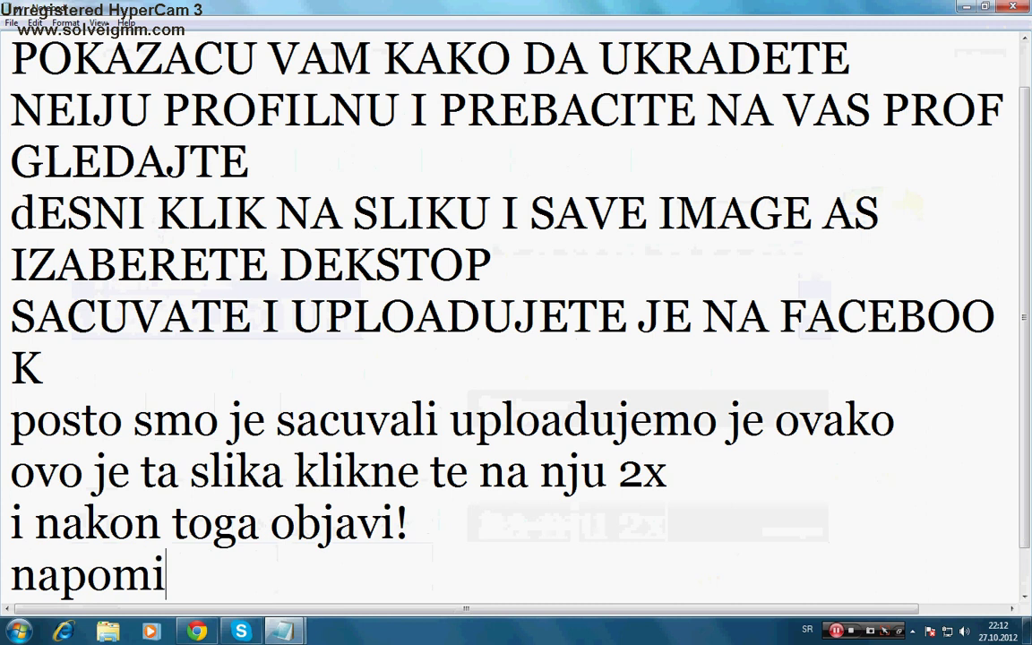
text(njem ovo je o)
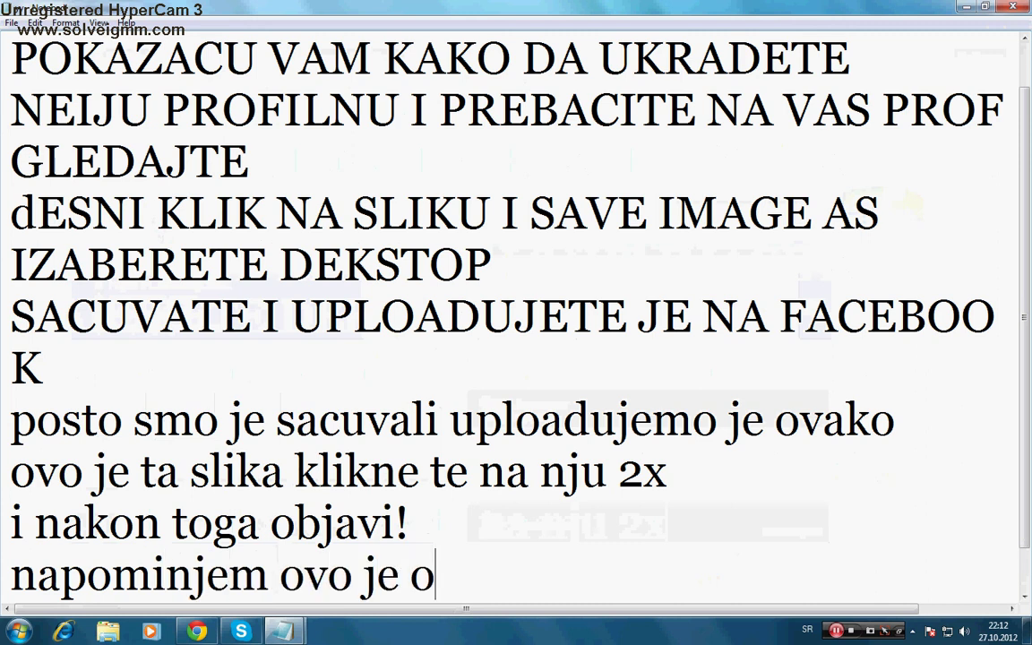
text(snovna s)
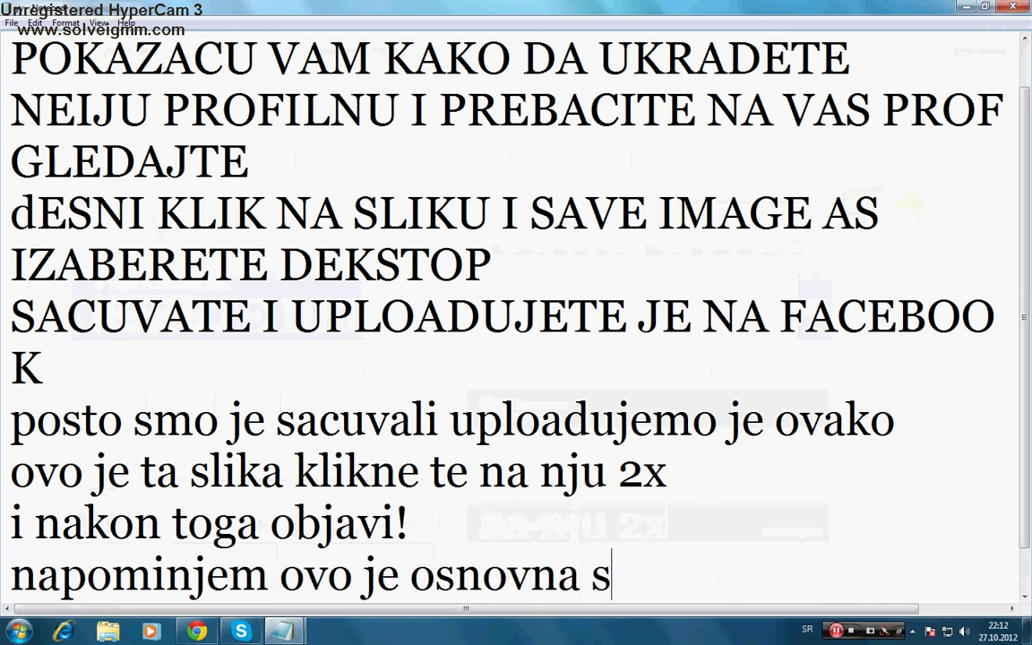
text(tvar koji smi)
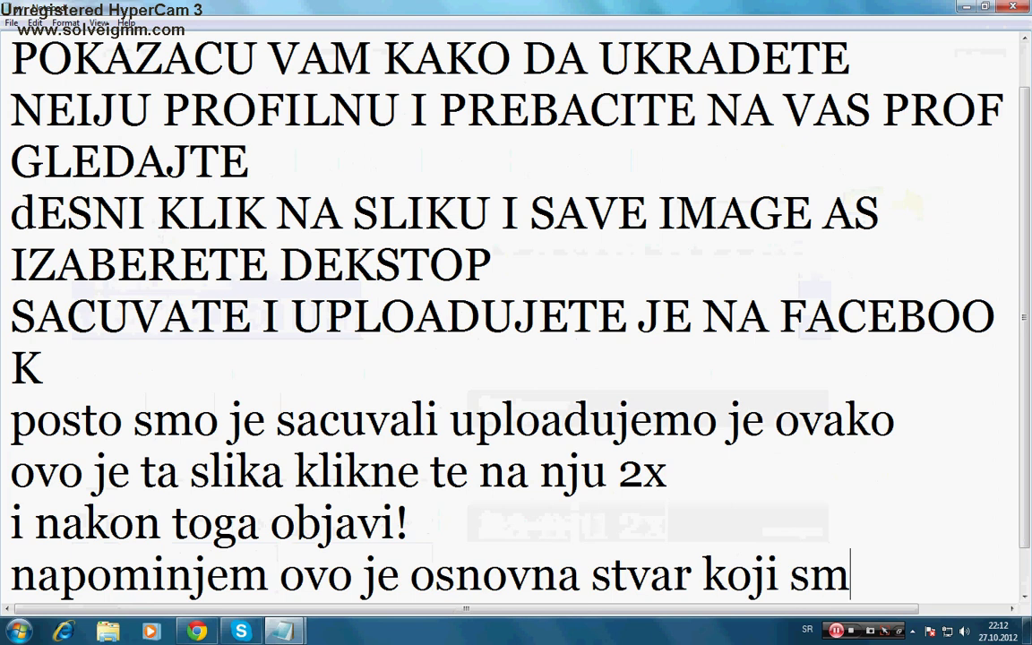
key(BackSpace)
key(BackSpace)
key(BackSpace)
text(vi mo)
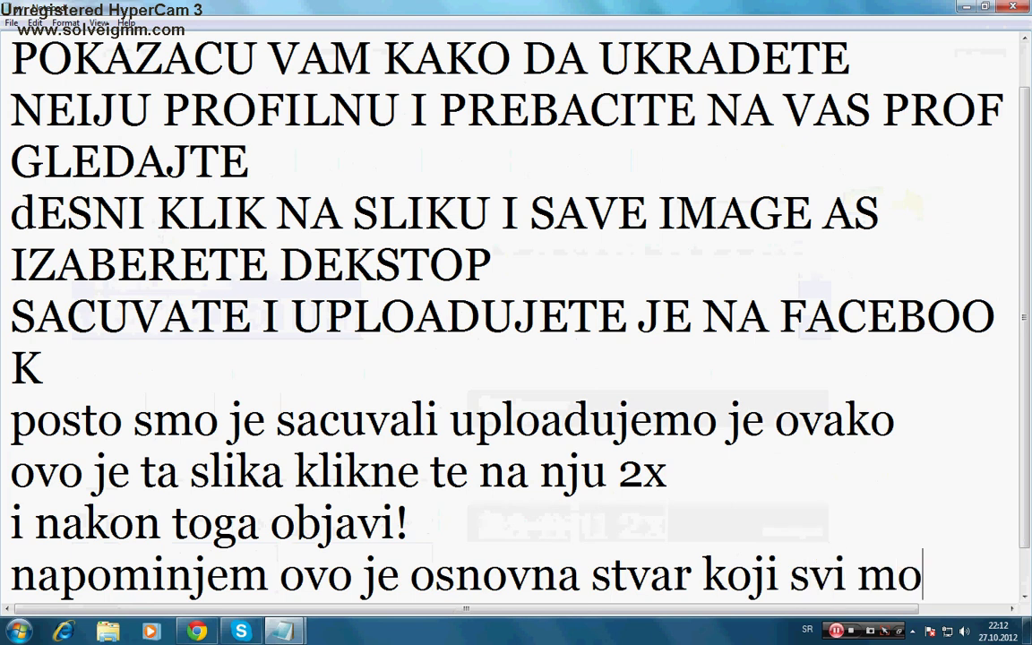
text(raju y)
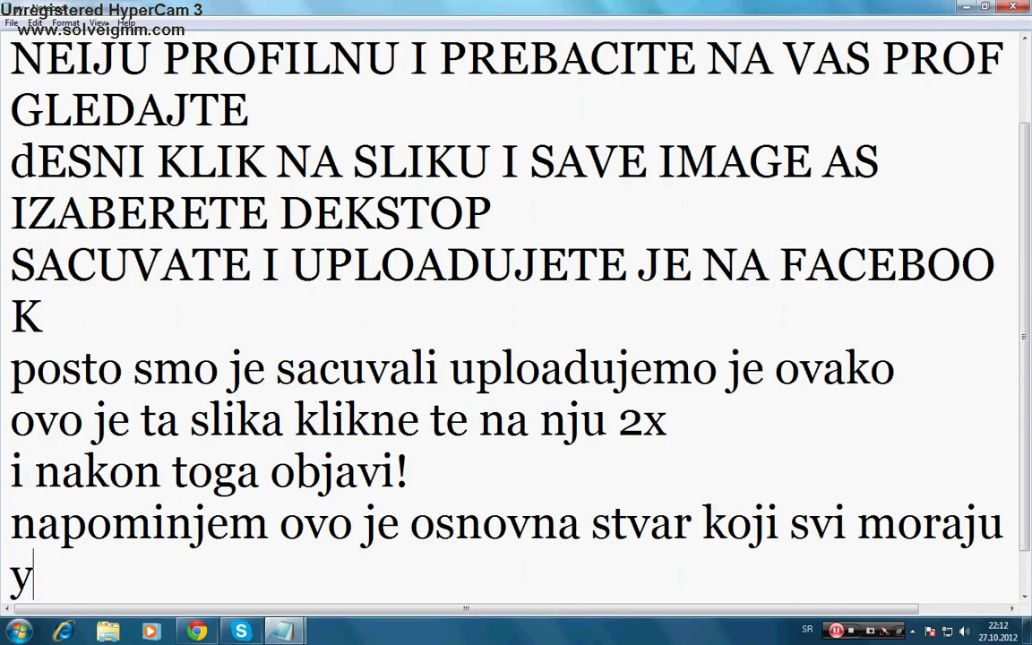
Begin the following line of the notes with "znati, pa zato".
key(BackSpace)
text(znaz)
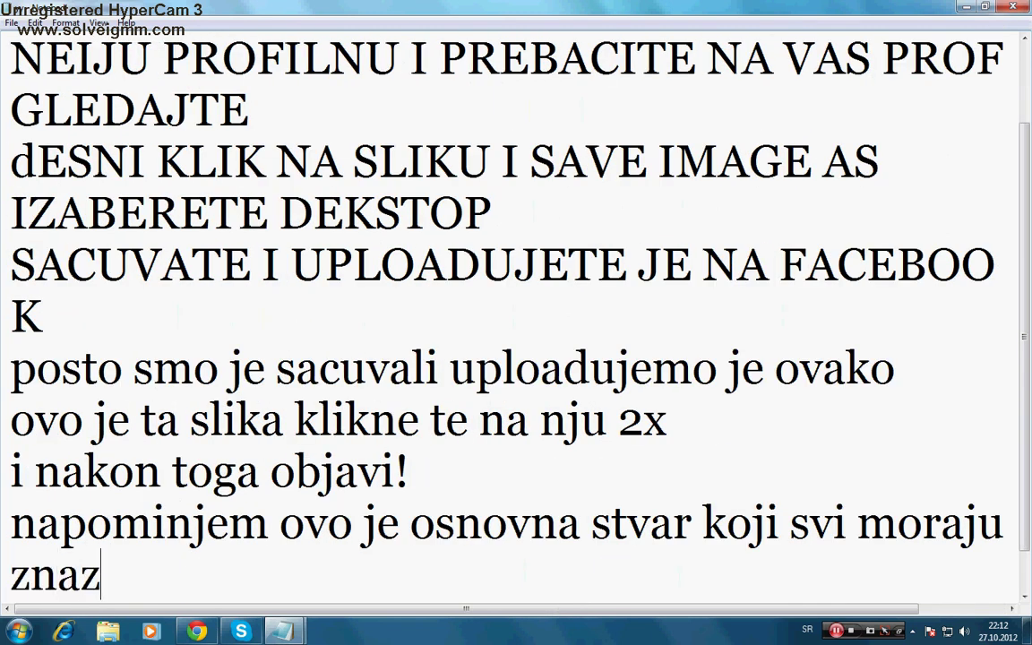
key(BackSpace)
text(ti)
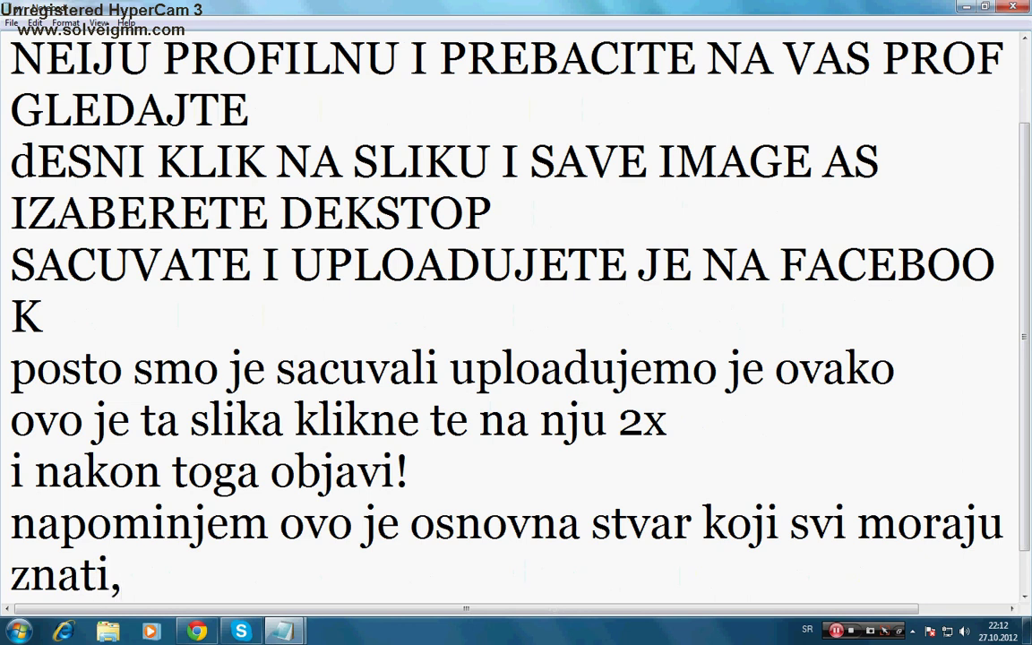
text(, pa ya)
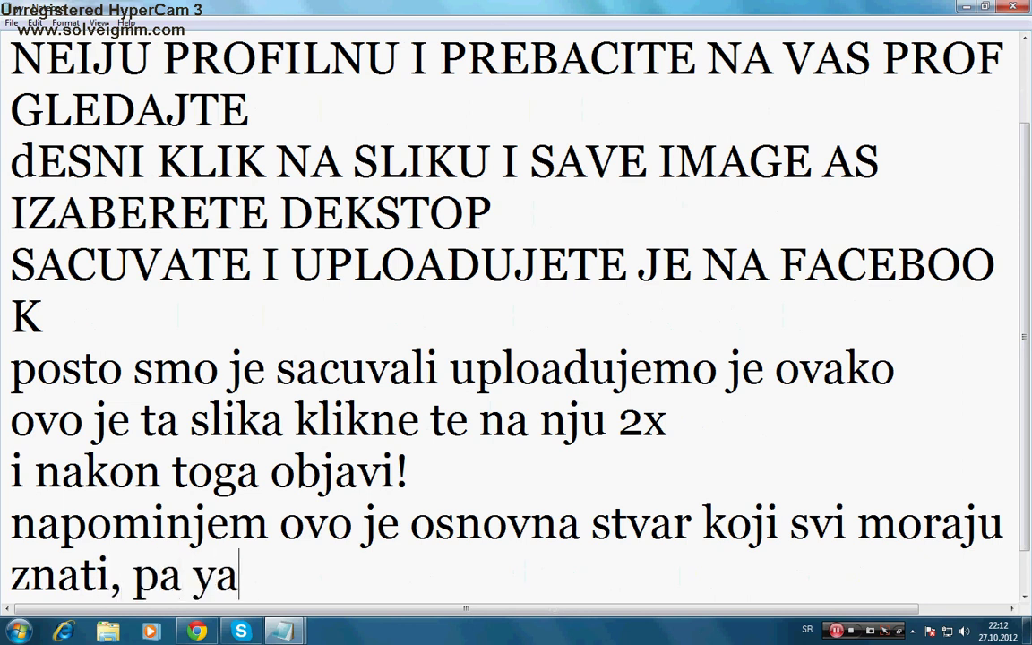
key(BackSpace)
key(BackSpace)
text(zato n)
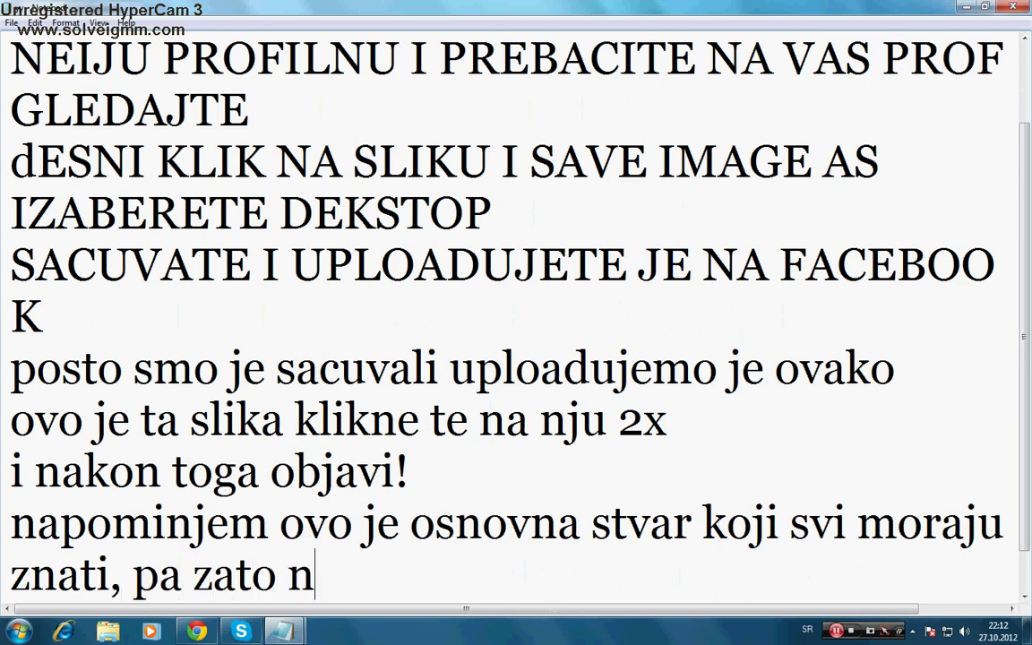
text(eradim o)
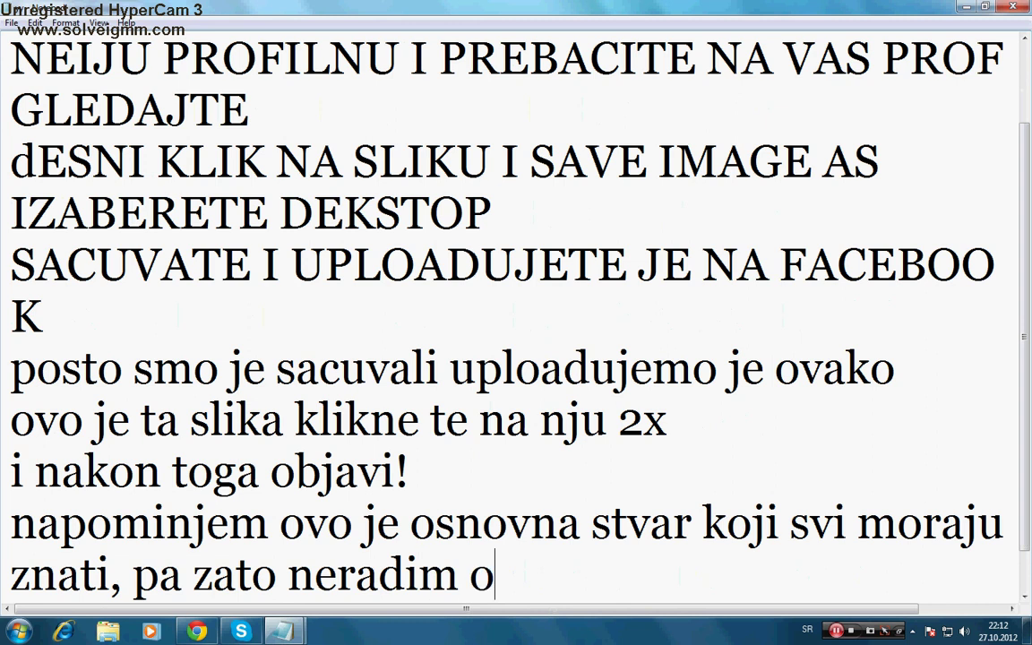
text(vaj)
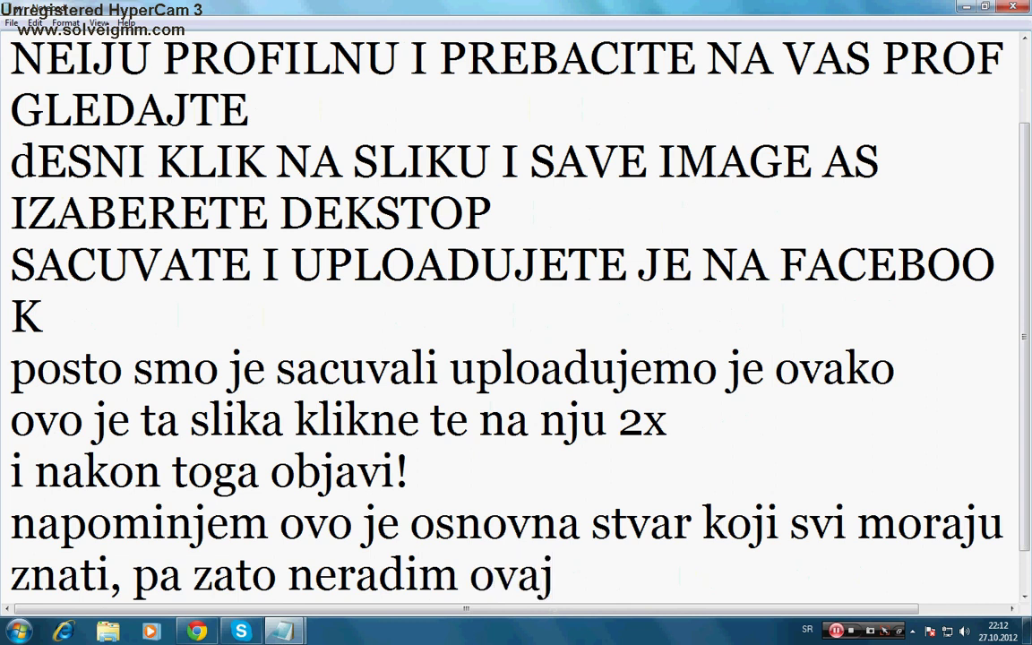
text( kli)
key(BackSpace)
key(BackSpace)
key(BackSpace)
key(BackSpace)
key(BackSpace)
key(BackSpace)
key(BackSpace)
key(BackSpace)
key(BackSpace)
key(BackSpace)
key(BackSpace)
key(BackSpace)
key(BackSpace)
key(BackSpace)
key(BackSpace)
key(BackSpace)
Continue the last line after "pa zato" with "radim ovaj klip za sve pocetnike".
text(rad)
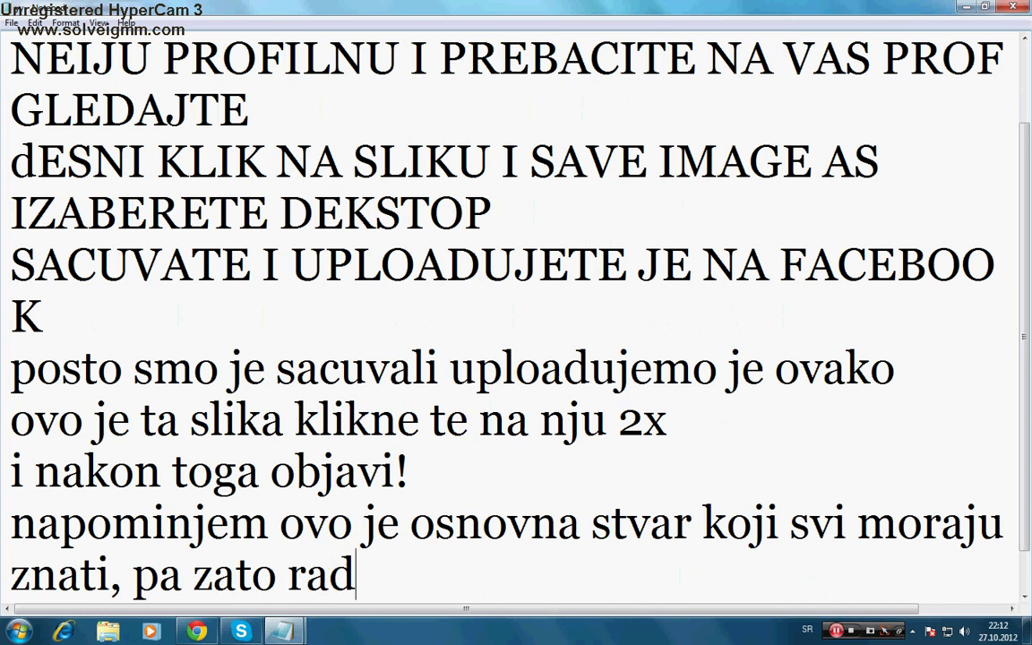
text(im ovaj k)
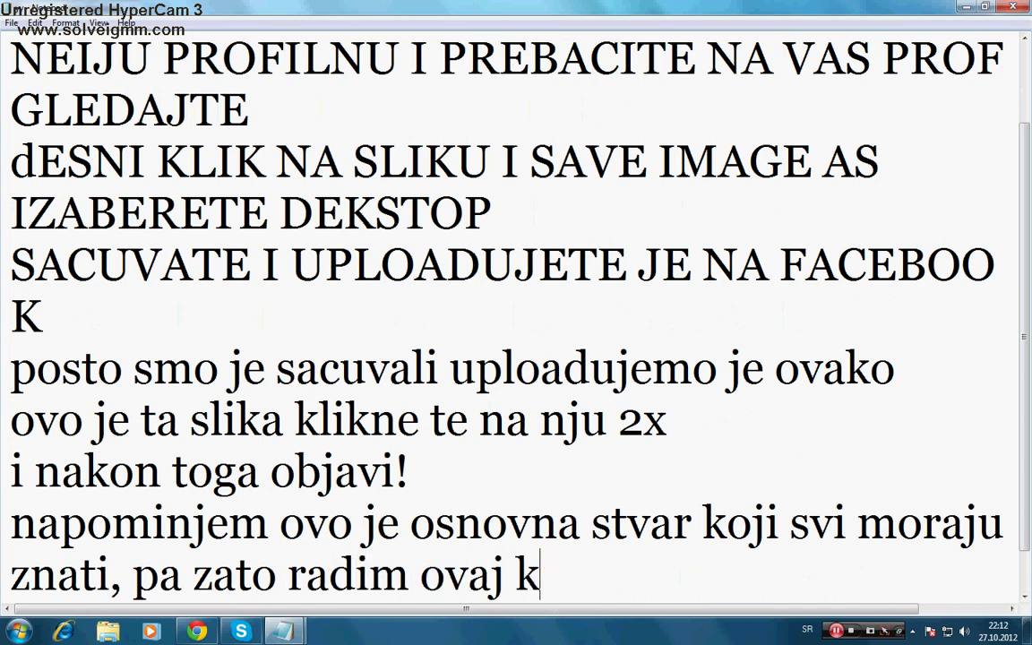
text(lip svi)
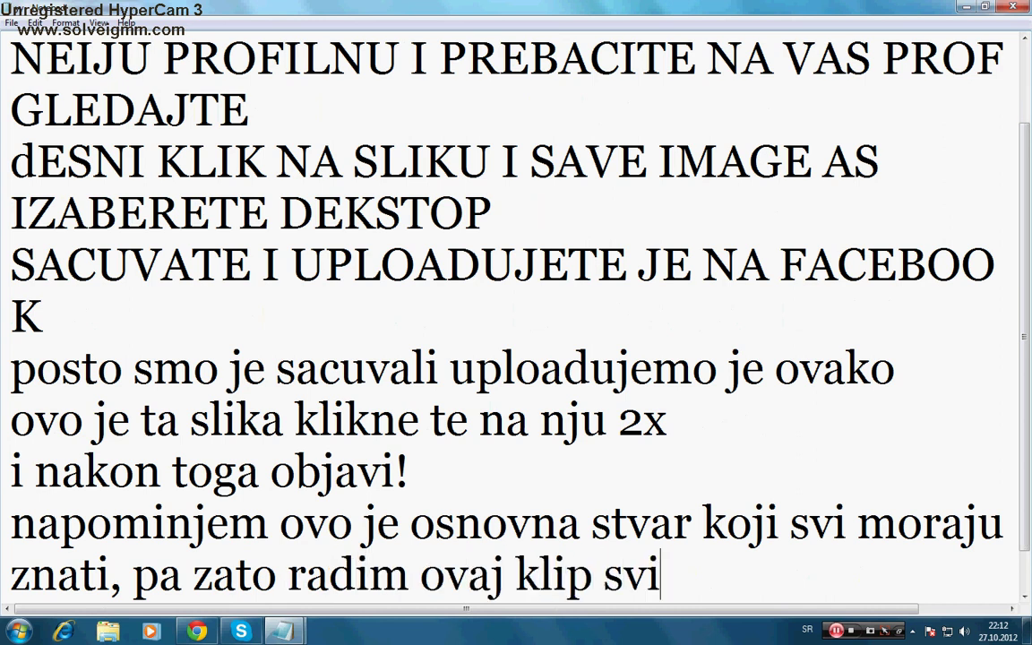
key(BackSpace)
key(BackSpace)
key(BackSpace)
key(BackSpace)
text(ya)
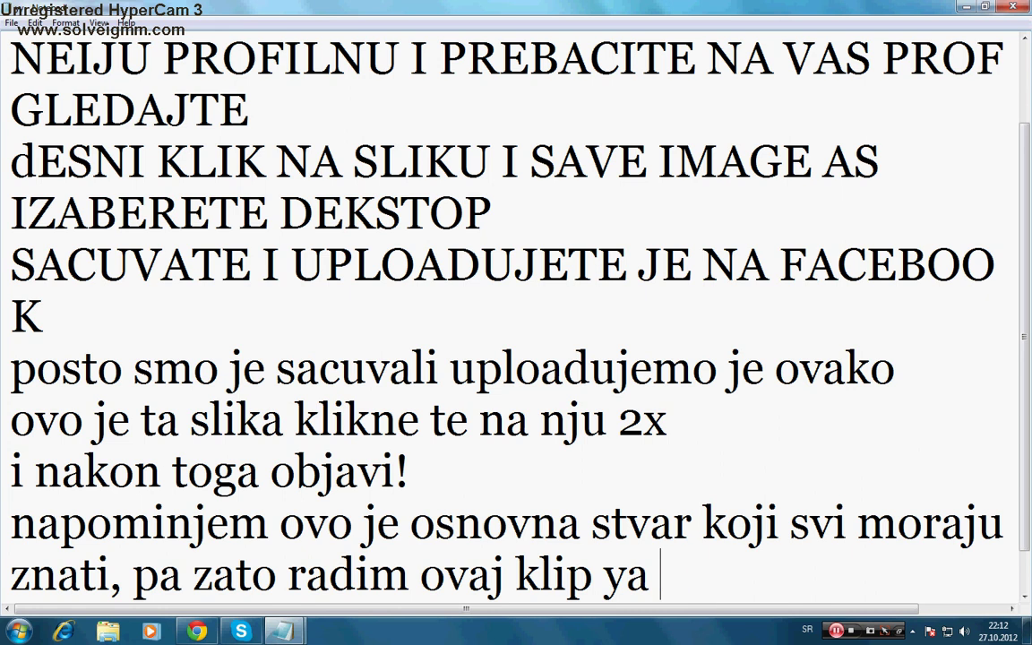
key(BackSpace)
key(BackSpace)
text(za sve)
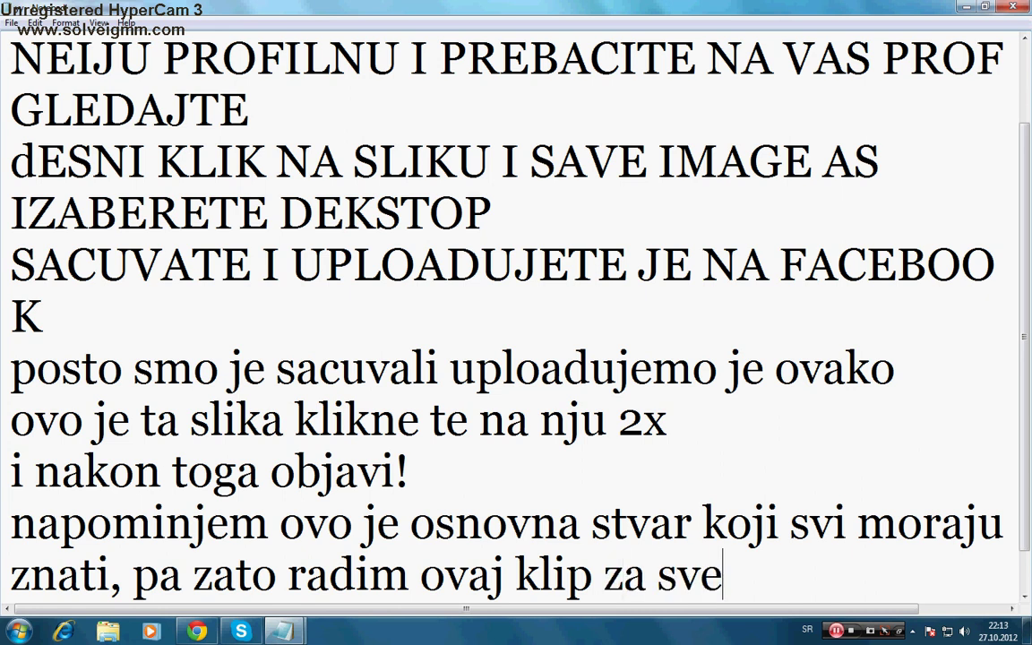
text( pocetnike )
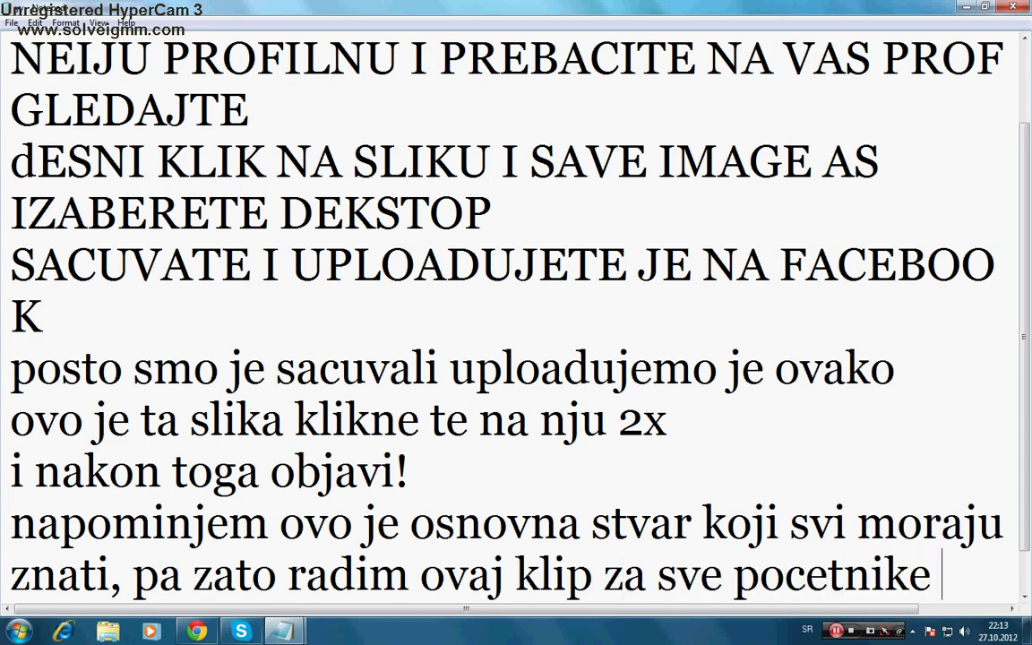
Append the parenthetical "(apsolutne pocetnike)" to the end of the last line.
text())
key(BackSpace)
text((aps)
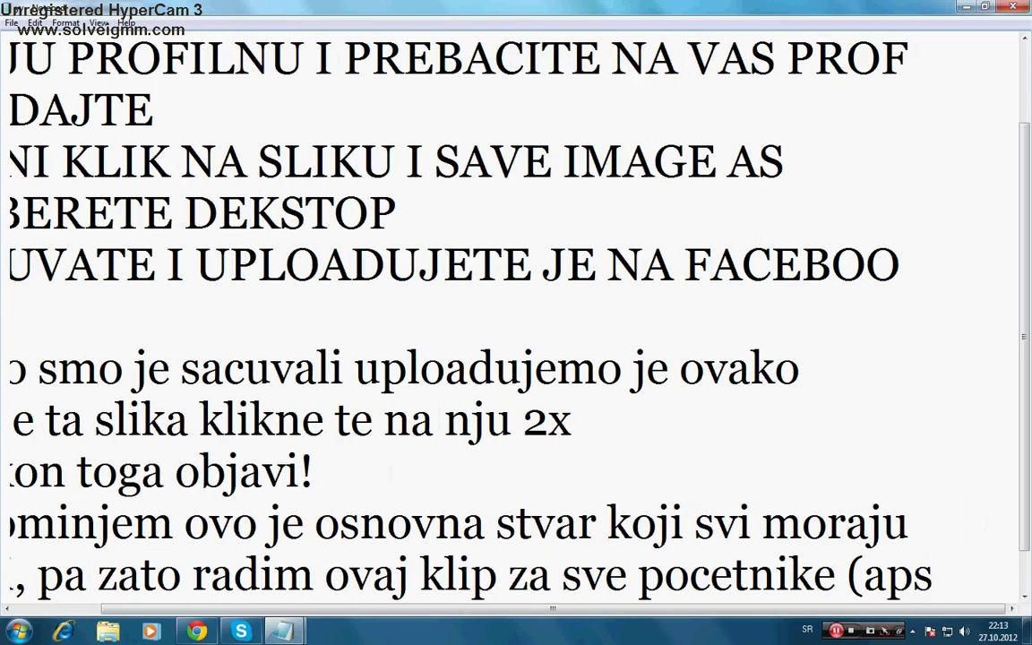
text(olutne po)
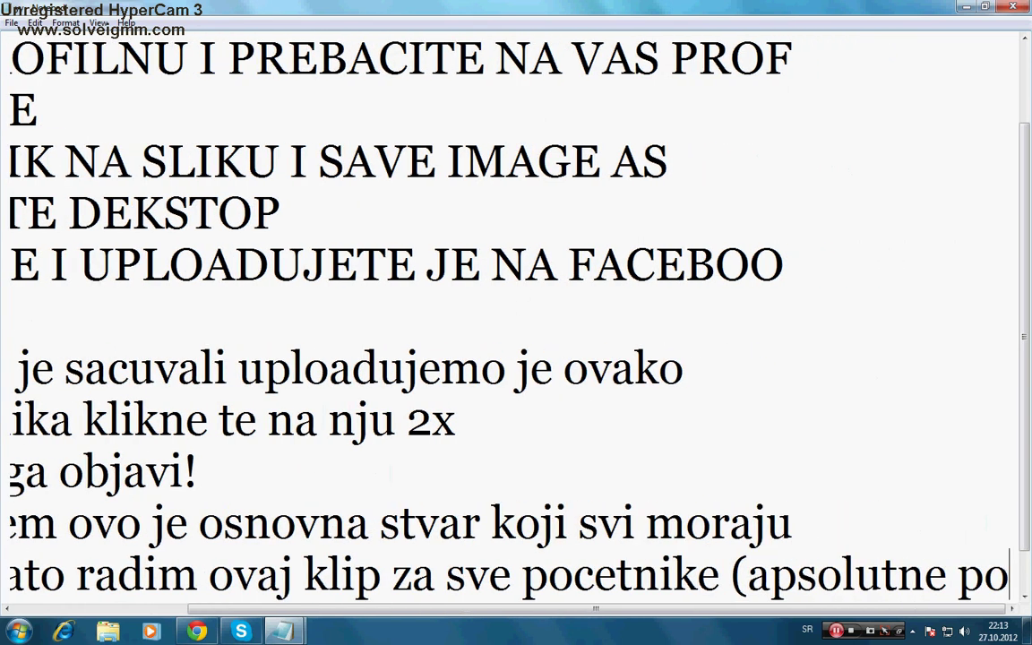
text(cetnike=)
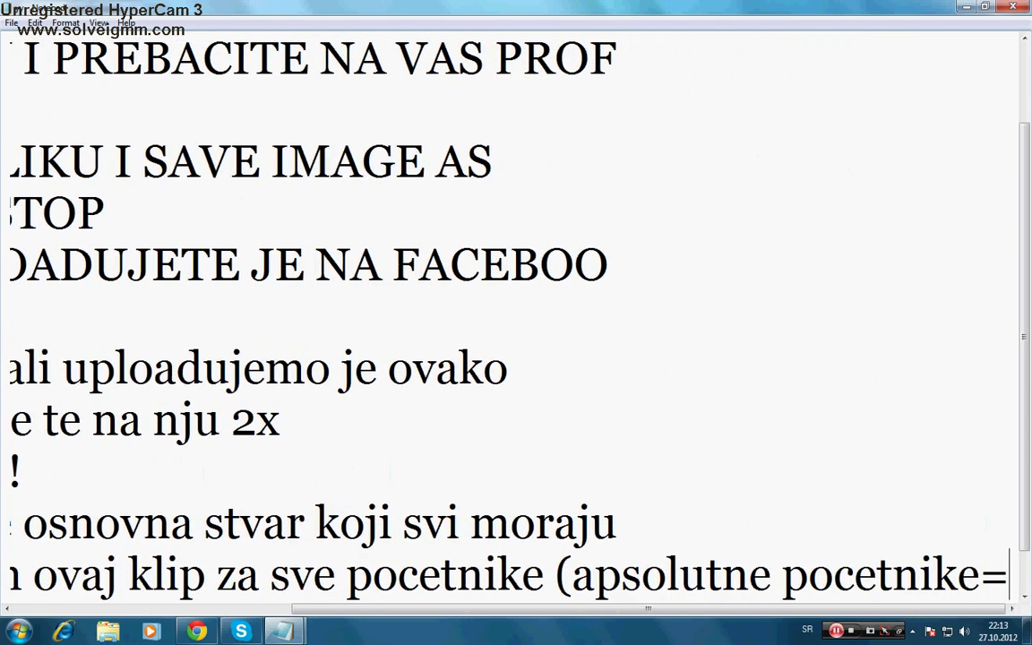
key(BackSpace)
text())
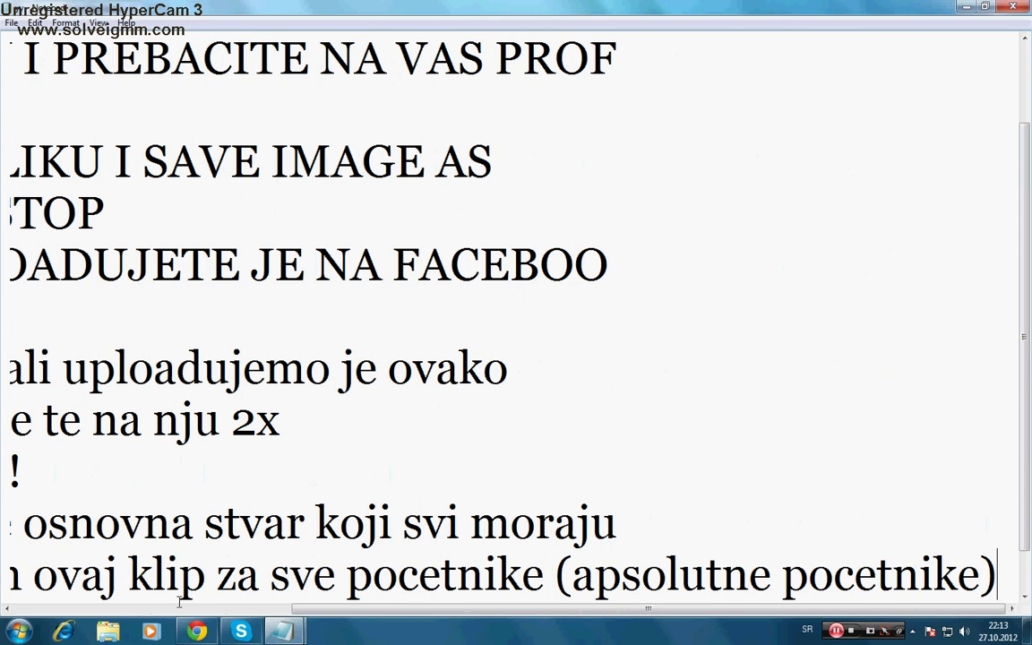
Add the closing line "to bi bilo to !!!!!!!!" at the end of the notes.
key(Return)
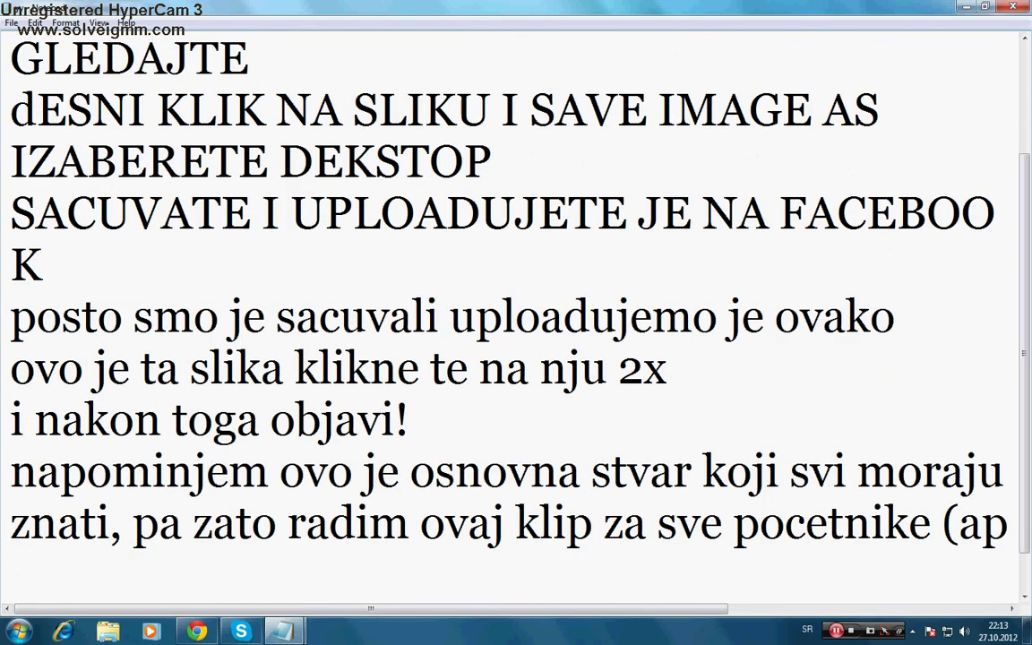
text(to bi bilo )
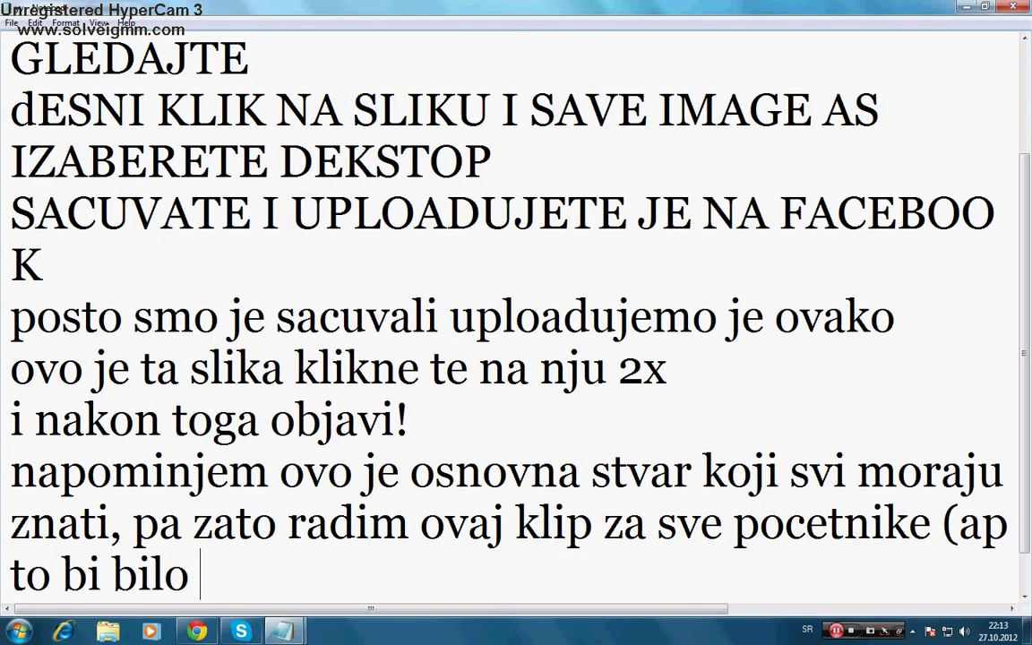
text(to !!!!!!!!)
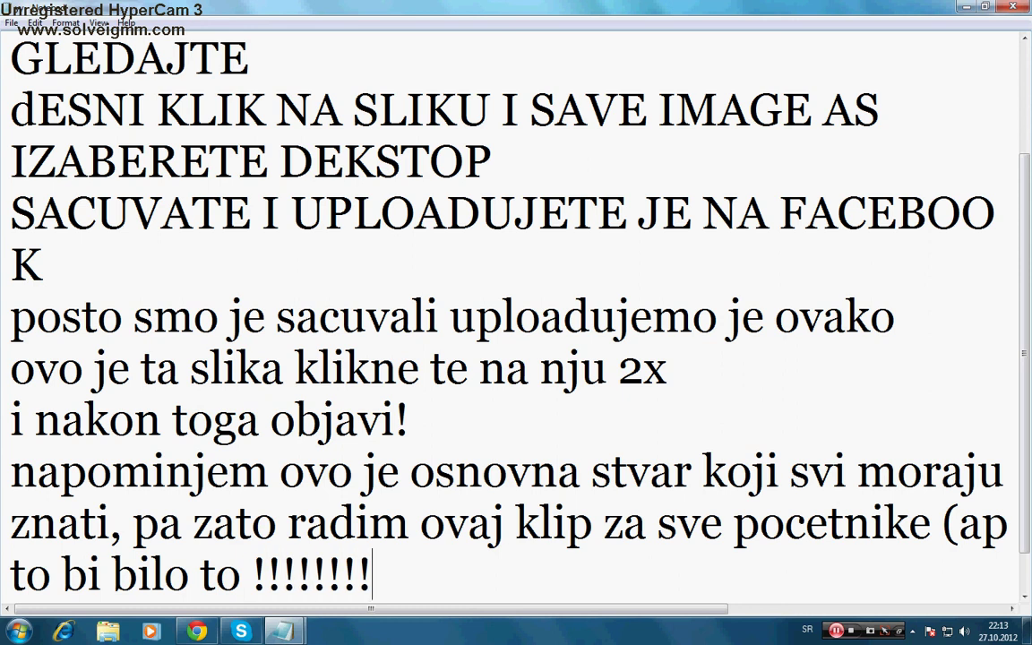